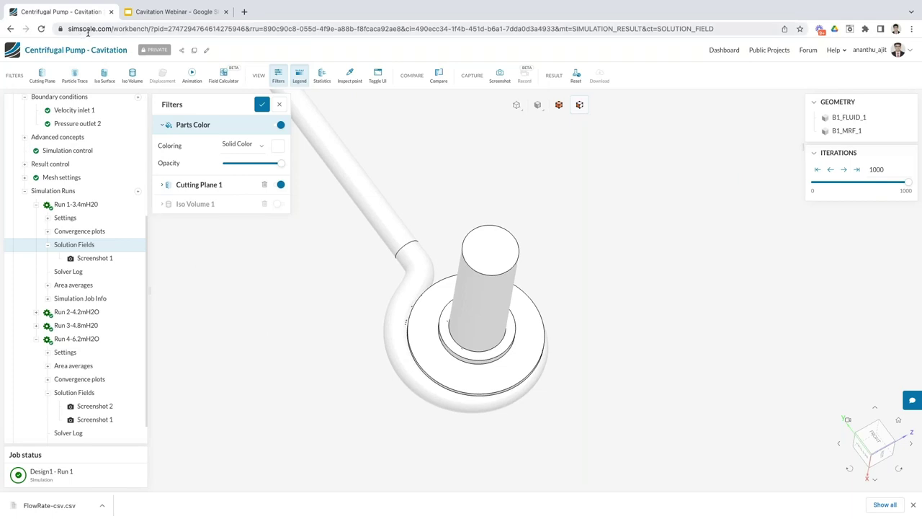
- Make the pump's outer parts translucent so the impeller and internal edges show through
{"action": "mouse_move", "coordinate": [827, 64]}
{"action": "left_click_drag", "start_coordinate": [339, 367], "coordinate": [390, 360]}
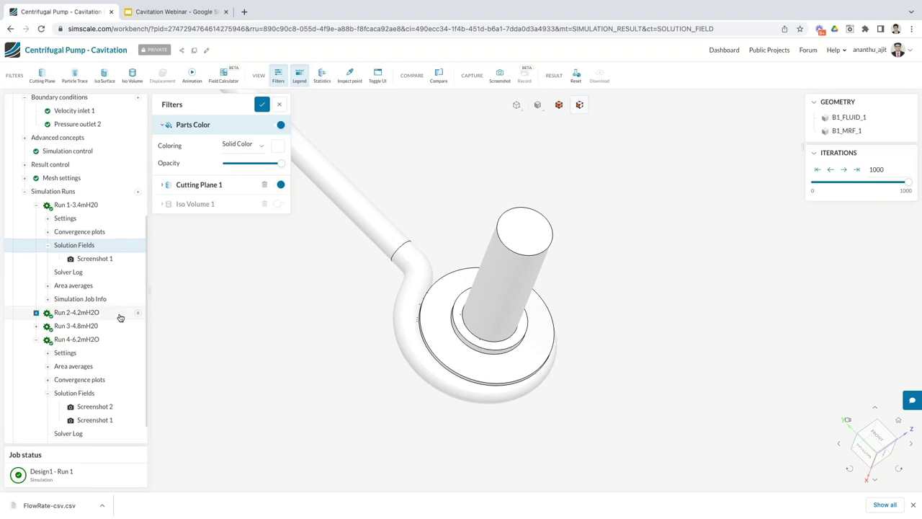
{"action": "scroll", "coordinate": [120, 317], "scroll_direction": "up", "scroll_amount": 3}
{"action": "scroll", "coordinate": [121, 317], "scroll_direction": "up", "scroll_amount": 1}
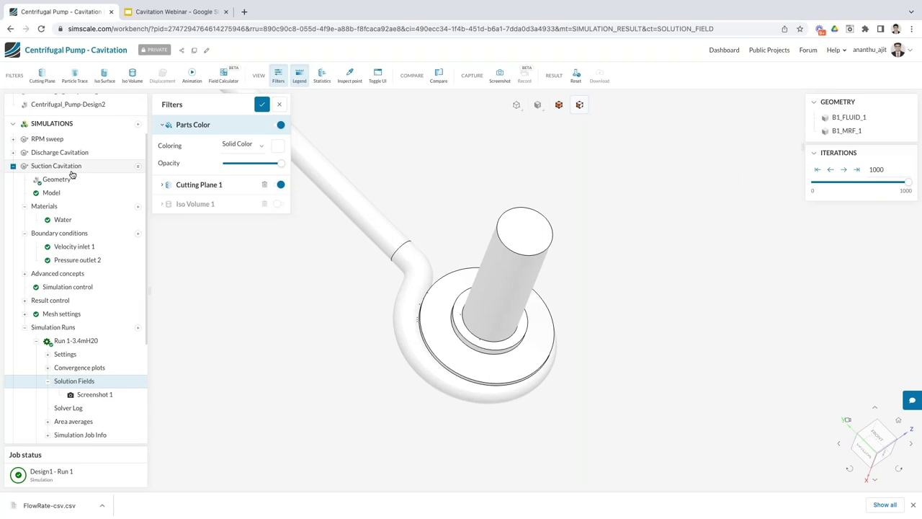
{"action": "left_click_drag", "start_coordinate": [310, 317], "coordinate": [480, 315]}
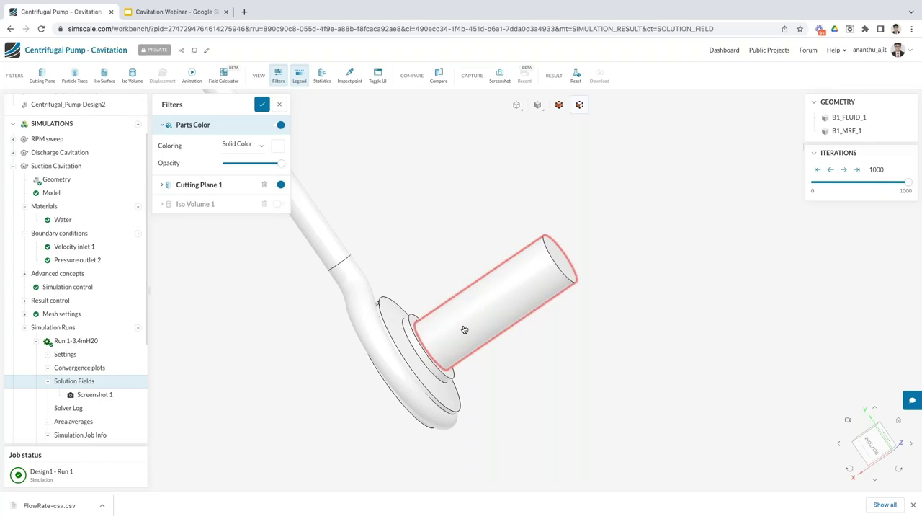
{"action": "left_click_drag", "start_coordinate": [403, 288], "coordinate": [334, 305]}
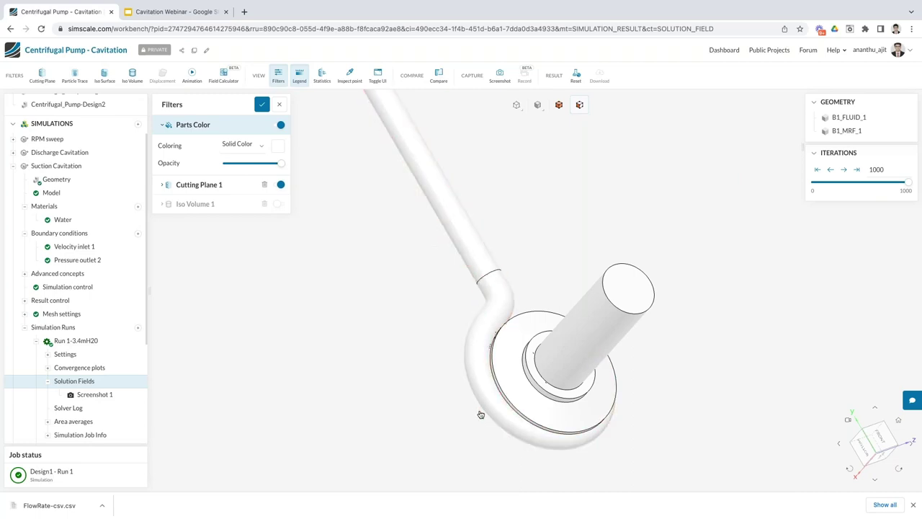
{"action": "mouse_move", "coordinate": [537, 108]}
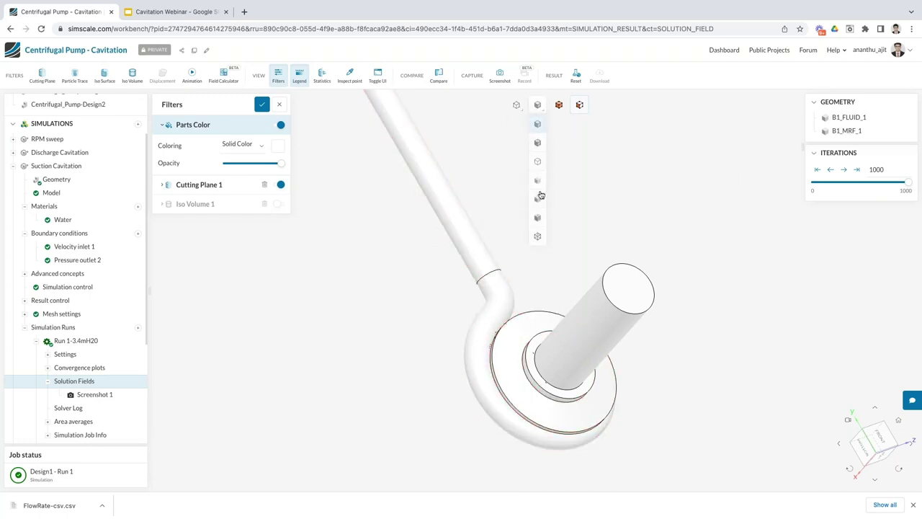
{"action": "left_click", "coordinate": [538, 141]}
{"action": "left_click_drag", "start_coordinate": [525, 184], "coordinate": [529, 377]}
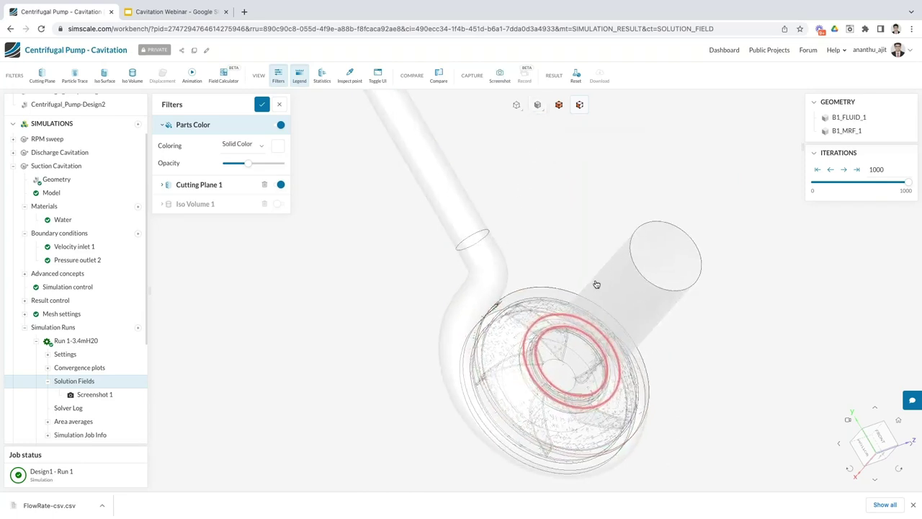
{"action": "scroll", "coordinate": [444, 332], "scroll_direction": "down", "scroll_amount": 3}
{"action": "left_click_drag", "start_coordinate": [444, 332], "coordinate": [337, 308]}
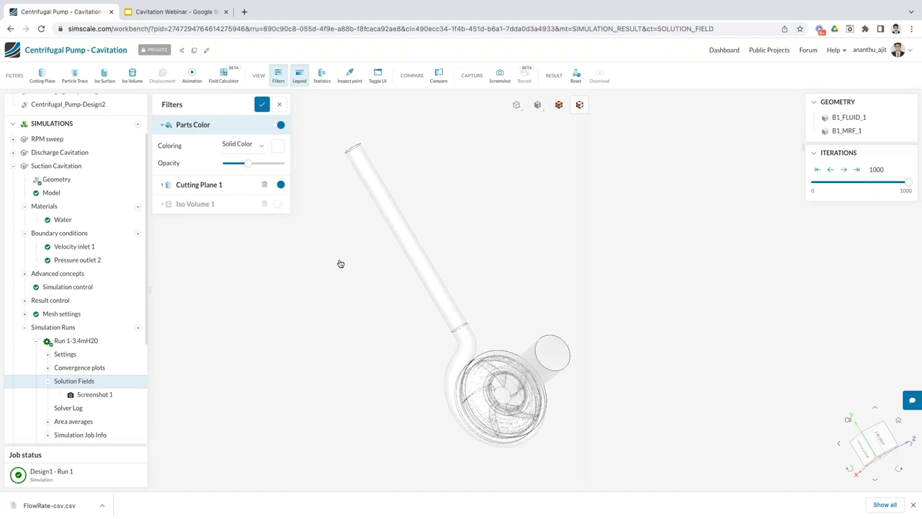
- Show Cutting Plane 1, move its X-normal plane through the impeller and volute, and clip the model there
{"action": "left_click", "coordinate": [281, 185]}
{"action": "left_click", "coordinate": [280, 185]}
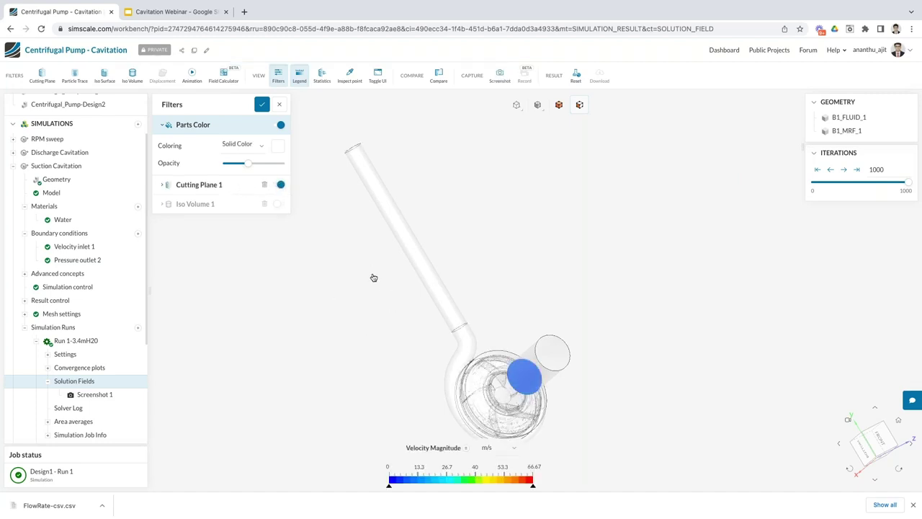
{"action": "left_click_drag", "start_coordinate": [382, 336], "coordinate": [414, 324]}
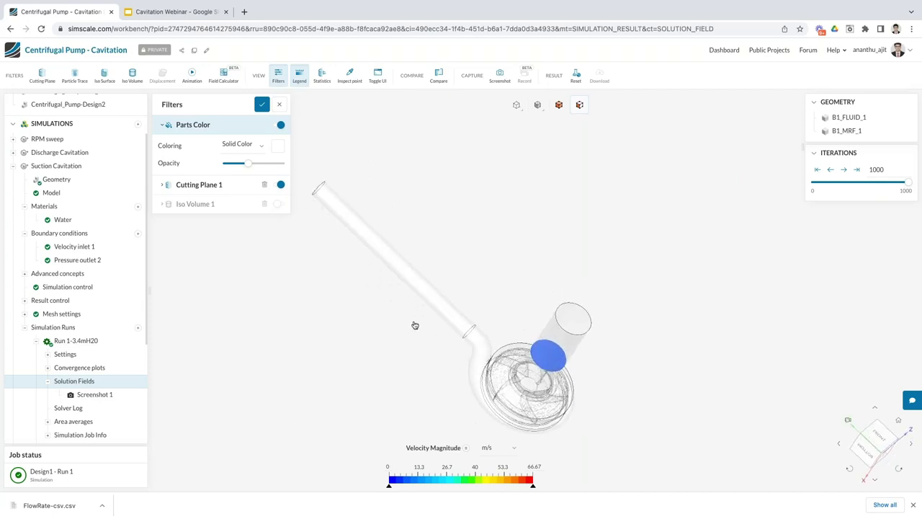
{"action": "left_click", "coordinate": [218, 187]}
{"action": "left_click_drag", "start_coordinate": [245, 168], "coordinate": [259, 171]}
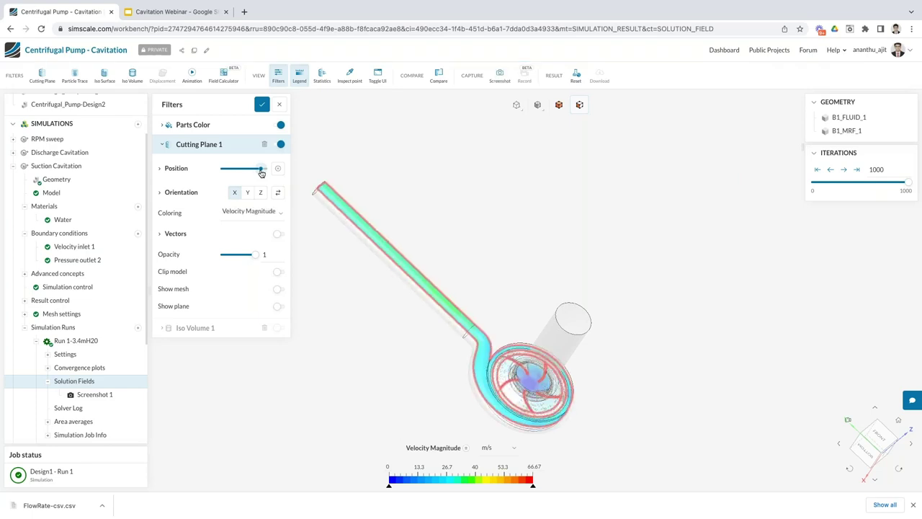
{"action": "left_click", "coordinate": [279, 276]}
{"action": "scroll", "coordinate": [519, 391], "scroll_direction": "up", "scroll_amount": 5}
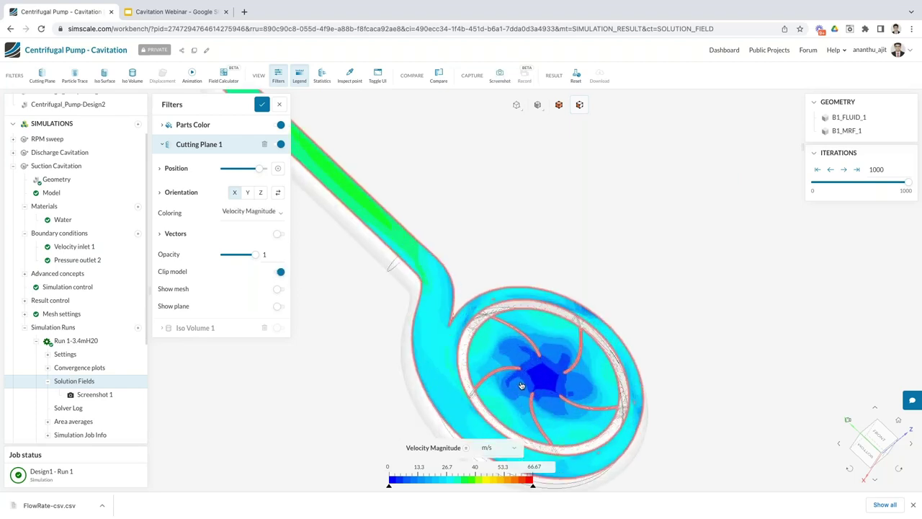
{"action": "left_click_drag", "start_coordinate": [494, 363], "coordinate": [448, 370]}
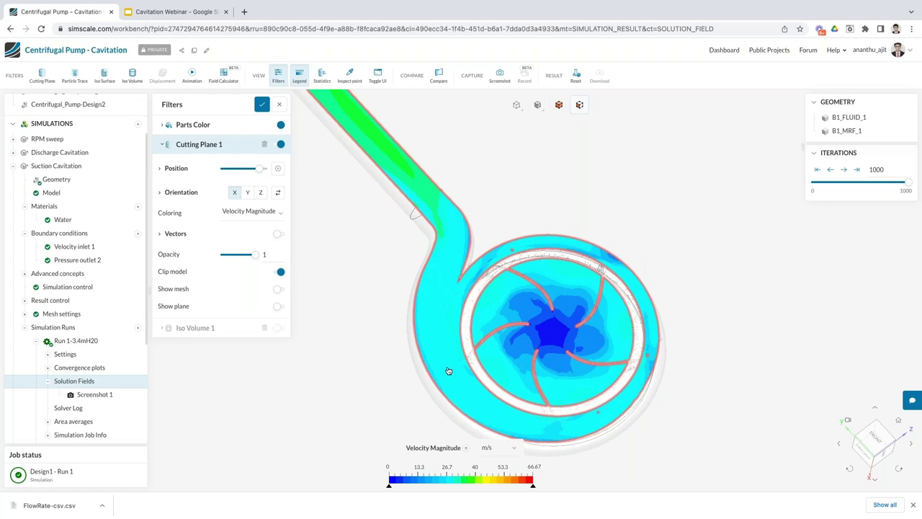
- Color the cutting plane by Total Gas Volume Fraction and inspect the regions around the impeller blades
{"action": "left_click", "coordinate": [455, 447]}
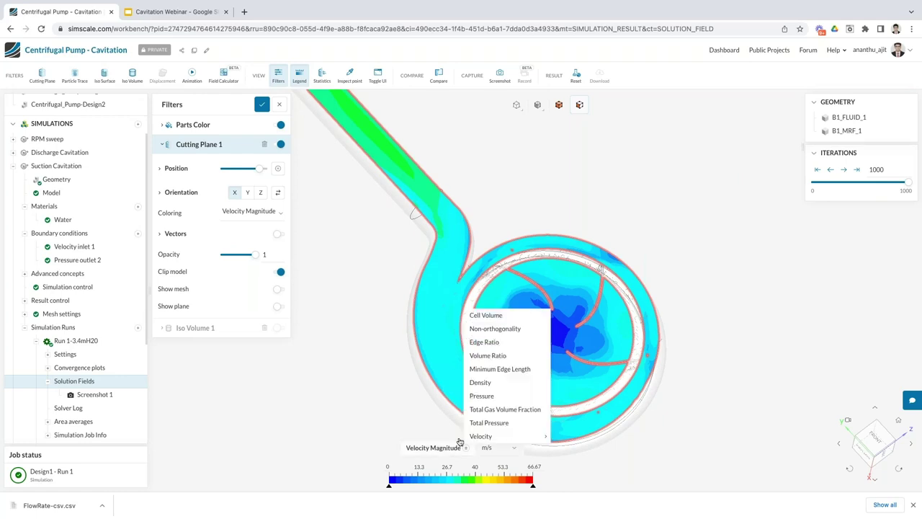
{"action": "left_click", "coordinate": [485, 410]}
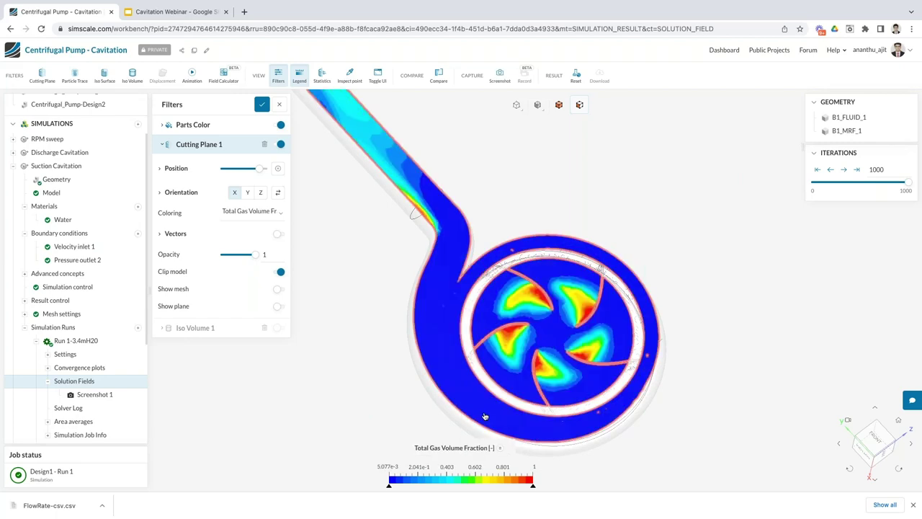
{"action": "left_click_drag", "start_coordinate": [370, 381], "coordinate": [367, 365]}
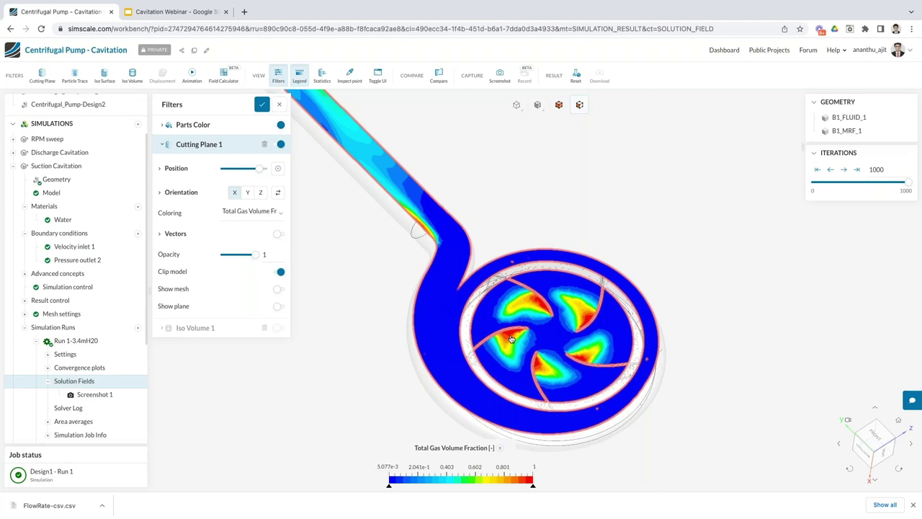
{"action": "scroll", "coordinate": [515, 338], "scroll_direction": "up", "scroll_amount": 5}
{"action": "scroll", "coordinate": [530, 331], "scroll_direction": "up", "scroll_amount": 2}
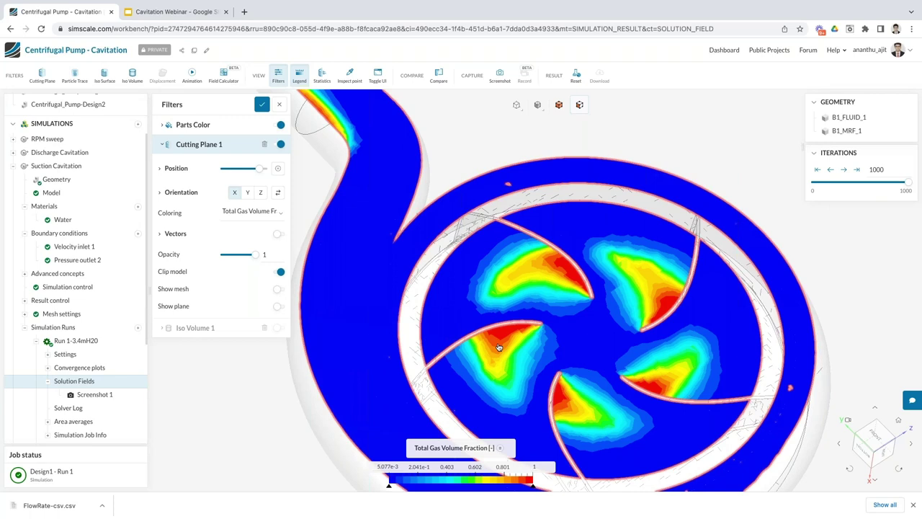
{"action": "scroll", "coordinate": [515, 336], "scroll_direction": "down", "scroll_amount": 3}
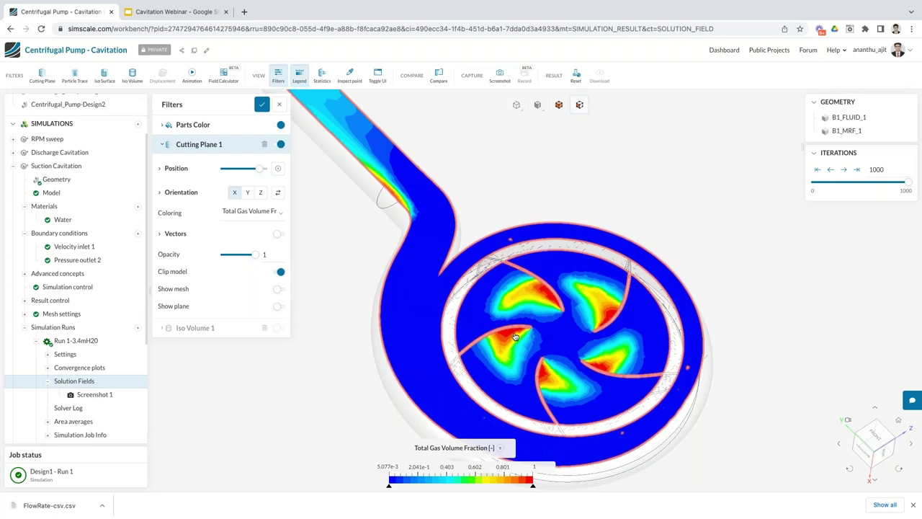
- Hide Cutting Plane 1 and show Iso Volume 1 with its minimum and maximum iso values expanded
{"action": "left_click", "coordinate": [211, 146]}
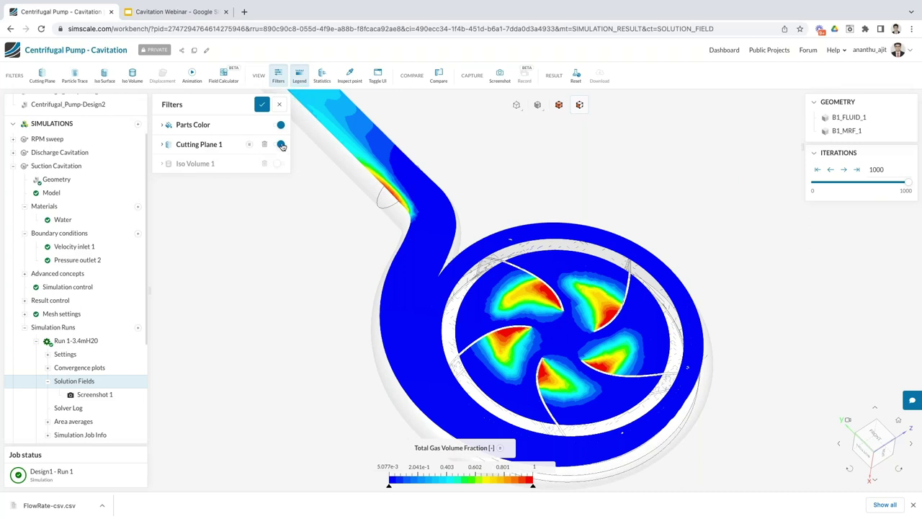
{"action": "left_click", "coordinate": [281, 145]}
{"action": "left_click", "coordinate": [196, 166]}
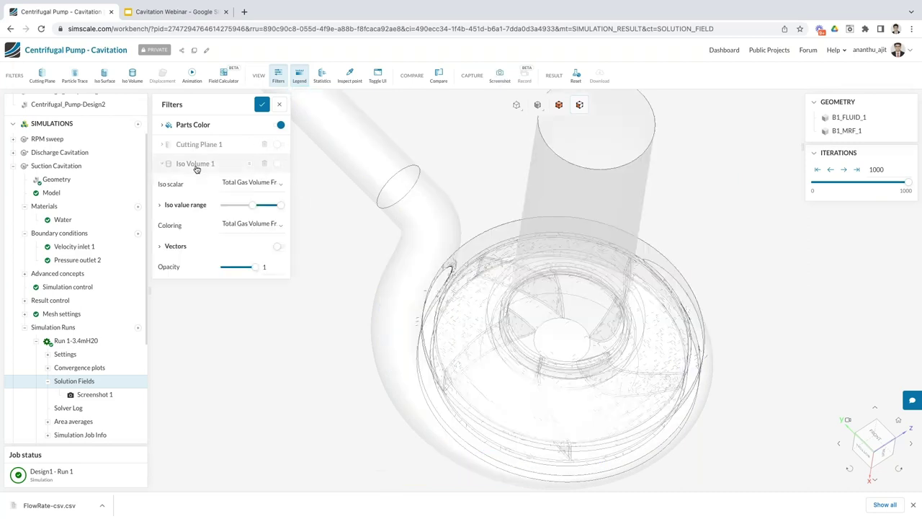
{"action": "left_click", "coordinate": [199, 205]}
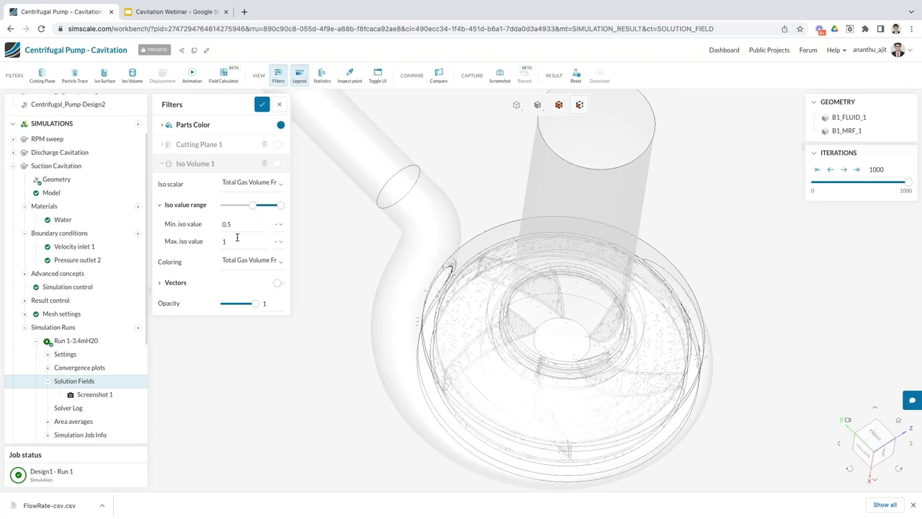
{"action": "left_click", "coordinate": [278, 165]}
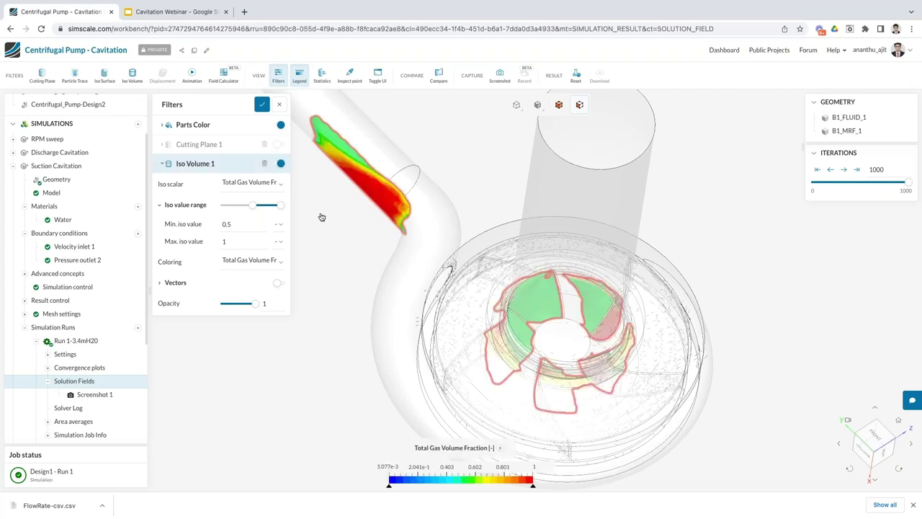
- Lower the opacity of the parts coloring and inspect the gas iso volume at the impeller and discharge pipe
{"action": "left_click_drag", "start_coordinate": [321, 216], "coordinate": [497, 331]}
{"action": "scroll", "coordinate": [496, 331], "scroll_direction": "up", "scroll_amount": 5}
{"action": "left_click_drag", "start_coordinate": [461, 297], "coordinate": [234, 164]}
{"action": "left_click", "coordinate": [223, 129]}
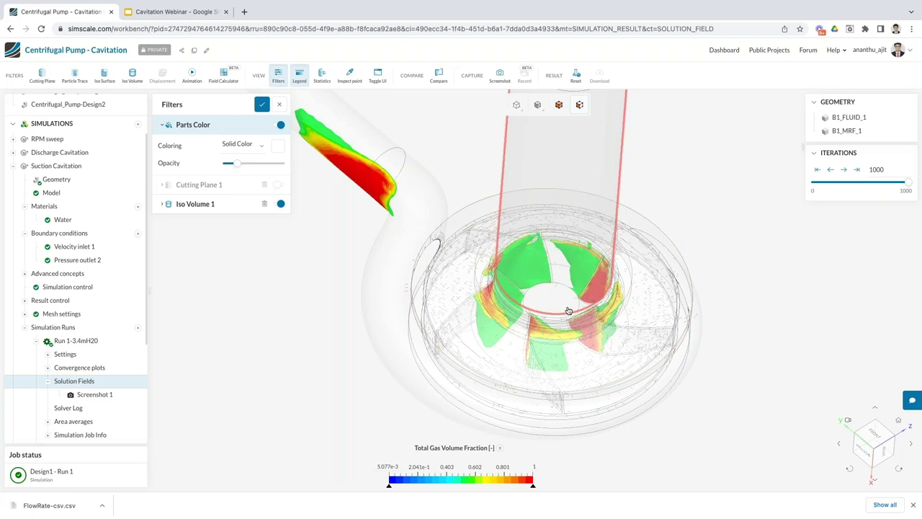
{"action": "scroll", "coordinate": [567, 310], "scroll_direction": "down", "scroll_amount": 2}
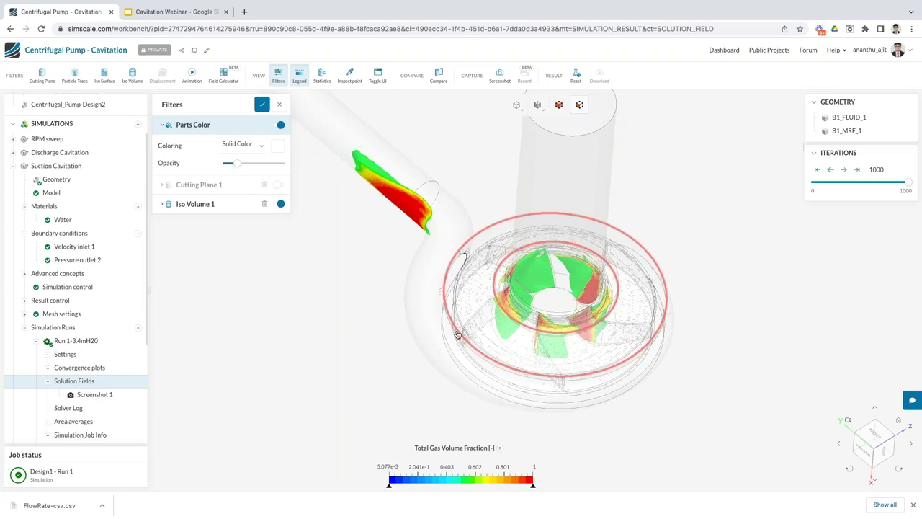
{"action": "left_click_drag", "start_coordinate": [458, 373], "coordinate": [512, 354]}
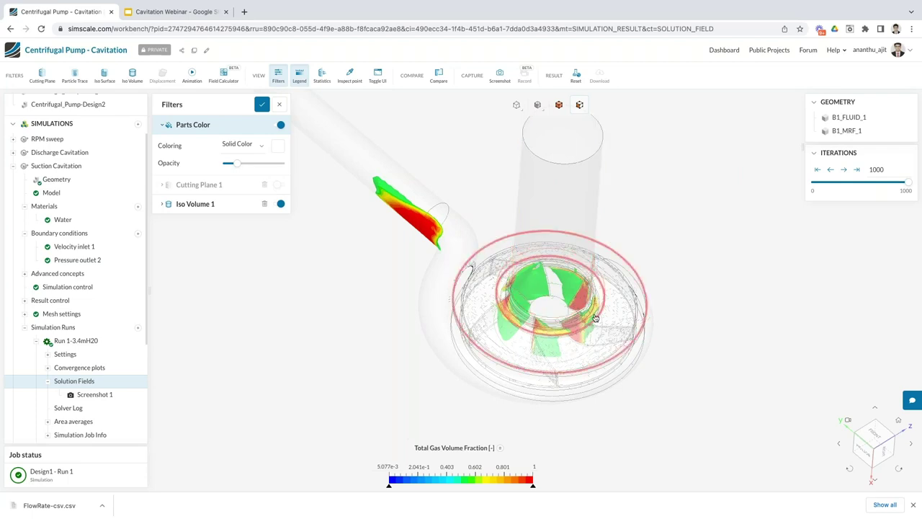
{"action": "right_click_drag", "start_coordinate": [405, 225], "coordinate": [450, 284]}
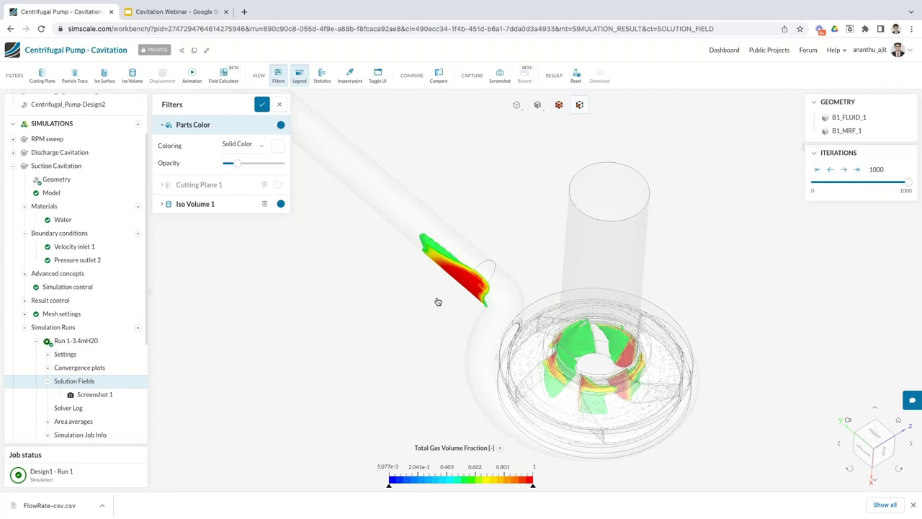
{"action": "scroll", "coordinate": [438, 301], "scroll_direction": "down", "scroll_amount": 3}
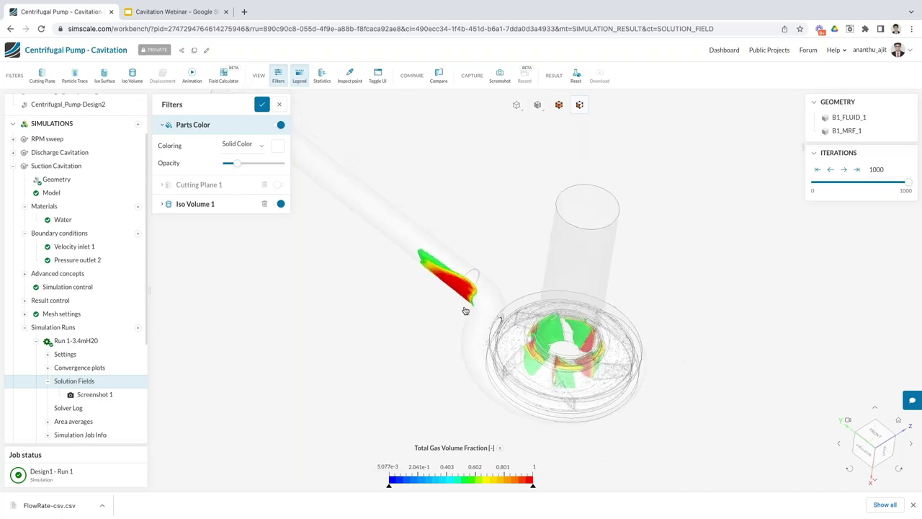
{"action": "left_click_drag", "start_coordinate": [466, 310], "coordinate": [485, 340]}
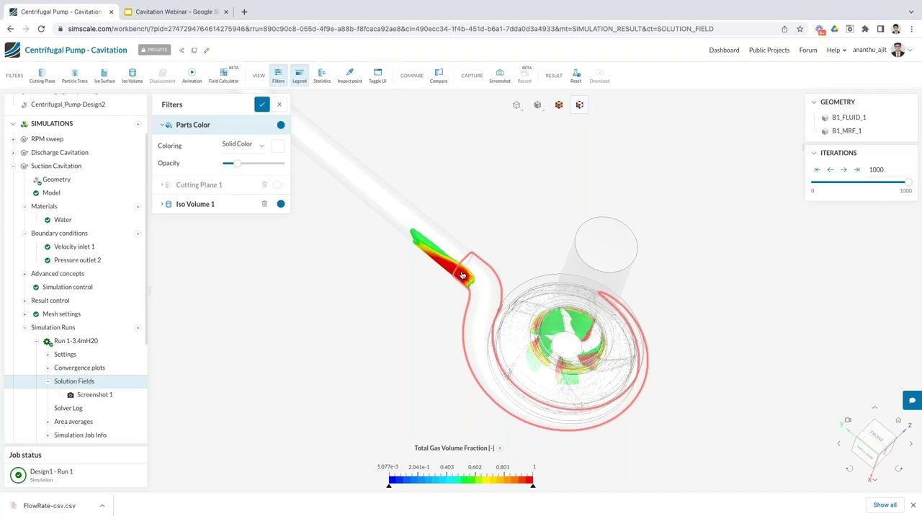
- Open the solution fields of Run 4-6.2mH2O in the Suction Cavitation simulation
{"action": "scroll", "coordinate": [124, 358], "scroll_direction": "down", "scroll_amount": 1}
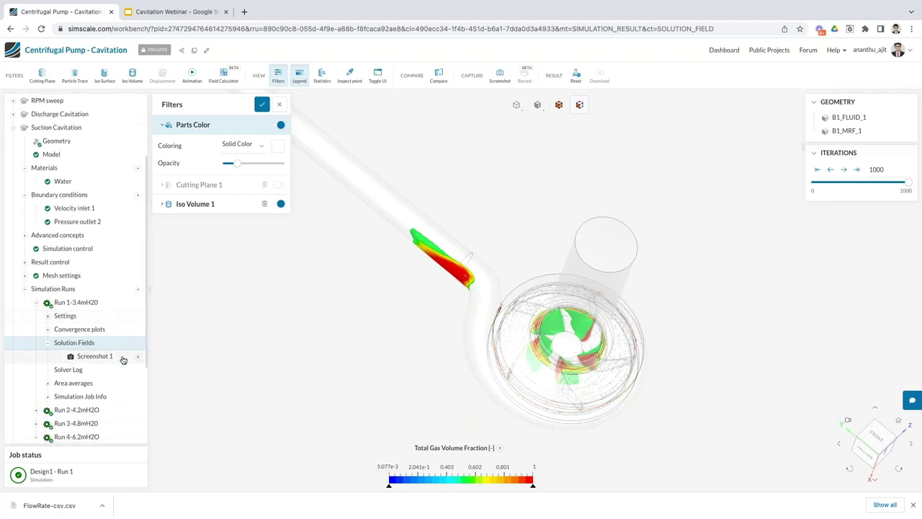
{"action": "scroll", "coordinate": [92, 330], "scroll_direction": "down", "scroll_amount": 1}
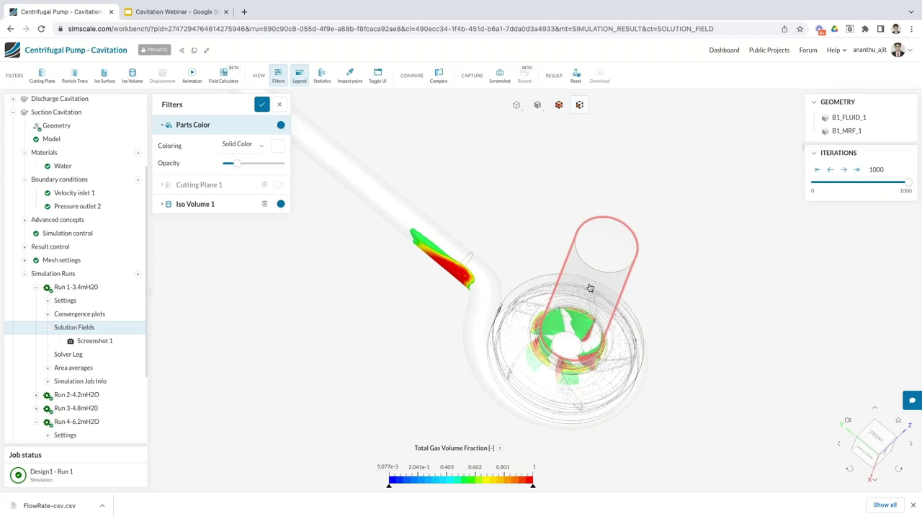
{"action": "scroll", "coordinate": [104, 292], "scroll_direction": "down", "scroll_amount": 2}
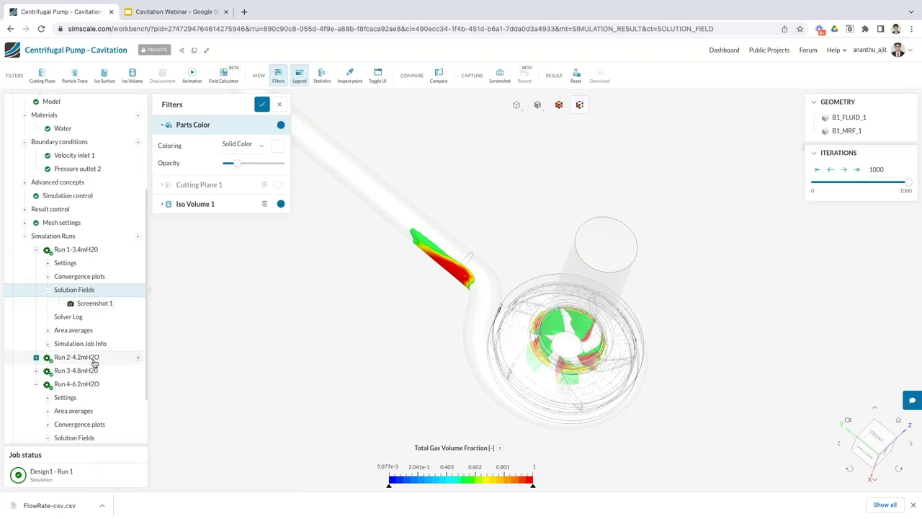
{"action": "scroll", "coordinate": [90, 364], "scroll_direction": "down", "scroll_amount": 1}
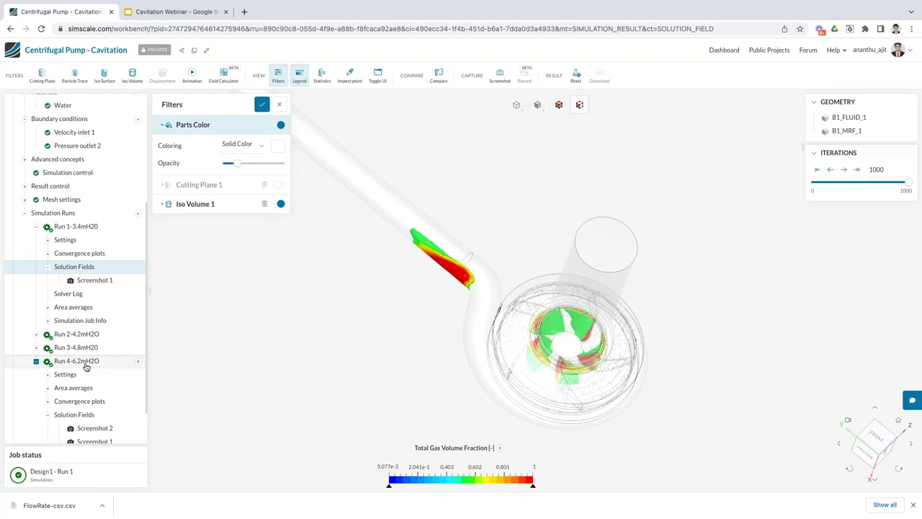
{"action": "left_click", "coordinate": [86, 366]}
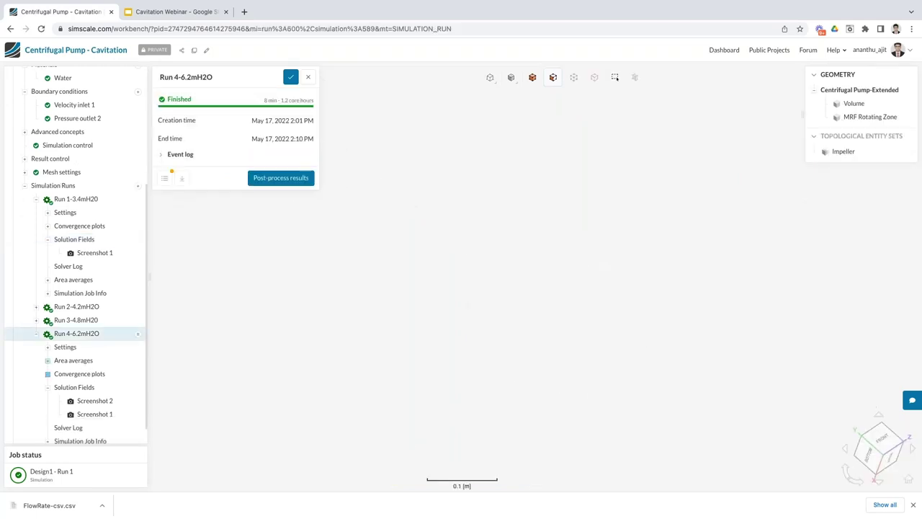
{"action": "left_click", "coordinate": [74, 387]}
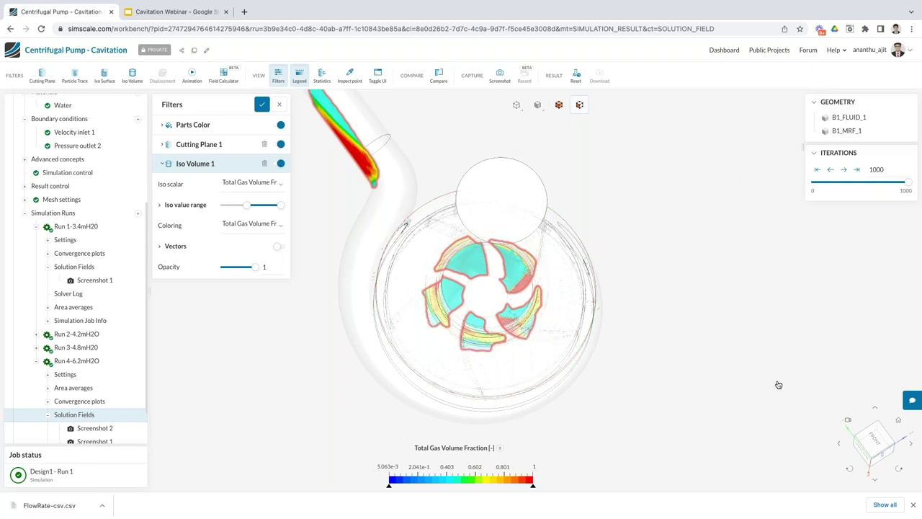
- Open a message conversation in the SimScale support chat
{"action": "left_click", "coordinate": [910, 398]}
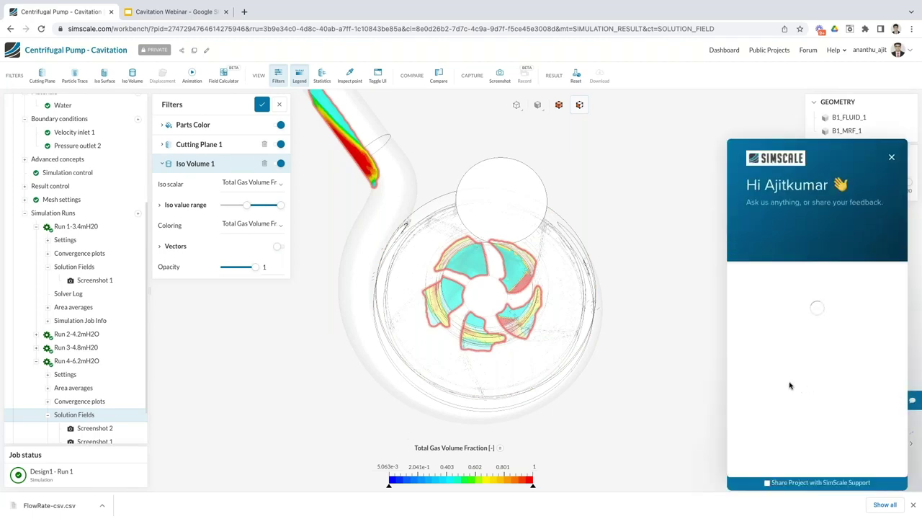
{"action": "left_click", "coordinate": [785, 305]}
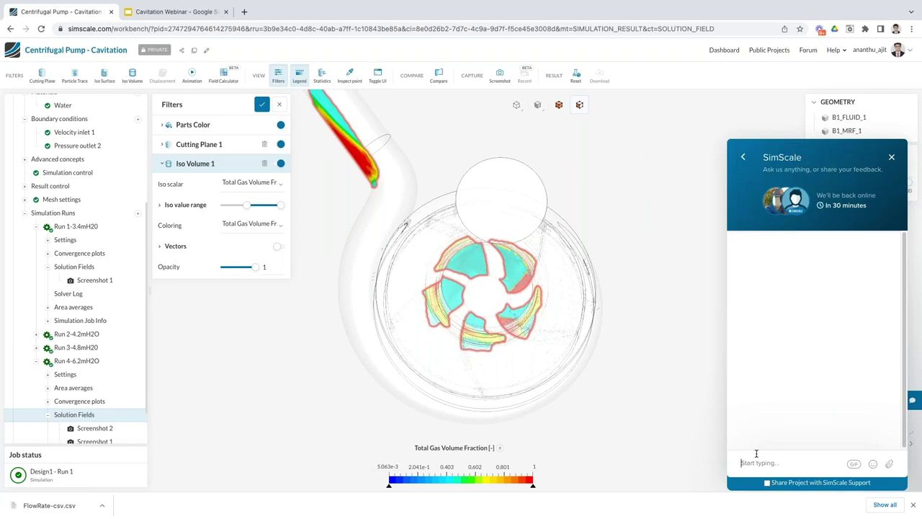
- Close the support chat and lower the minimum of Iso Volume 1's value range to inspect lower gas fractions in the pump
{"action": "left_click", "coordinate": [891, 157]}
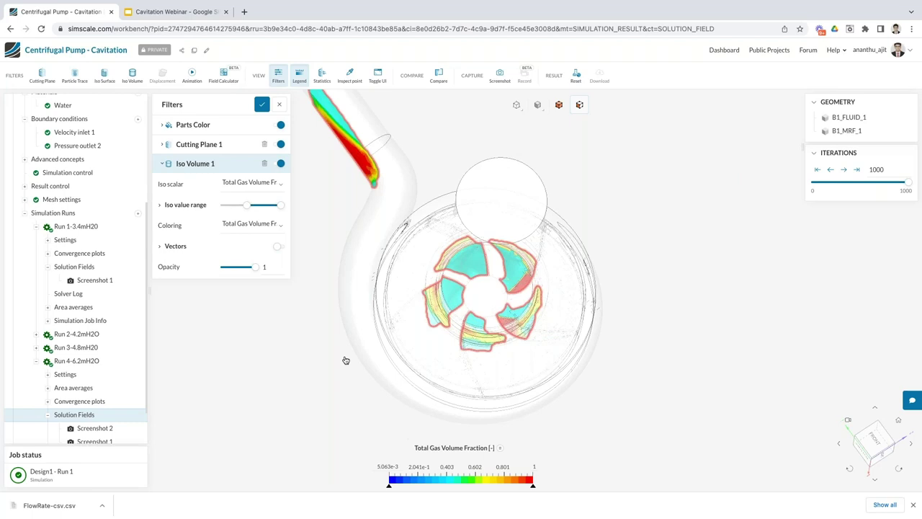
{"action": "left_click_drag", "start_coordinate": [437, 349], "coordinate": [275, 288]}
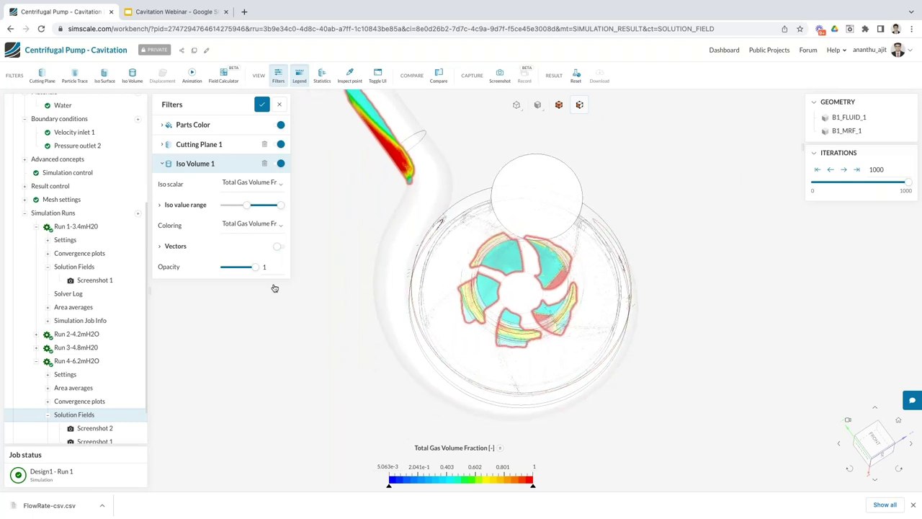
{"action": "left_click_drag", "start_coordinate": [245, 205], "coordinate": [226, 206]}
{"action": "left_click_drag", "start_coordinate": [442, 313], "coordinate": [447, 314]}
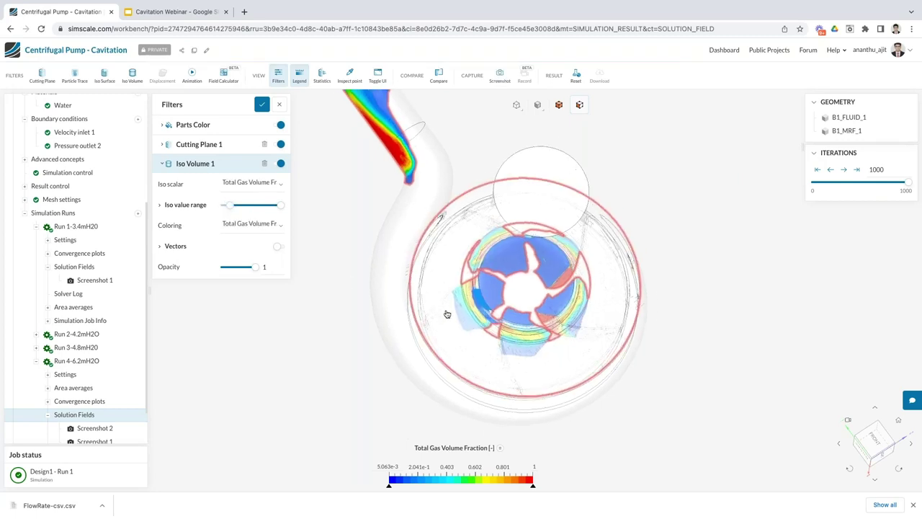
{"action": "scroll", "coordinate": [447, 314], "scroll_direction": "up", "scroll_amount": 5}
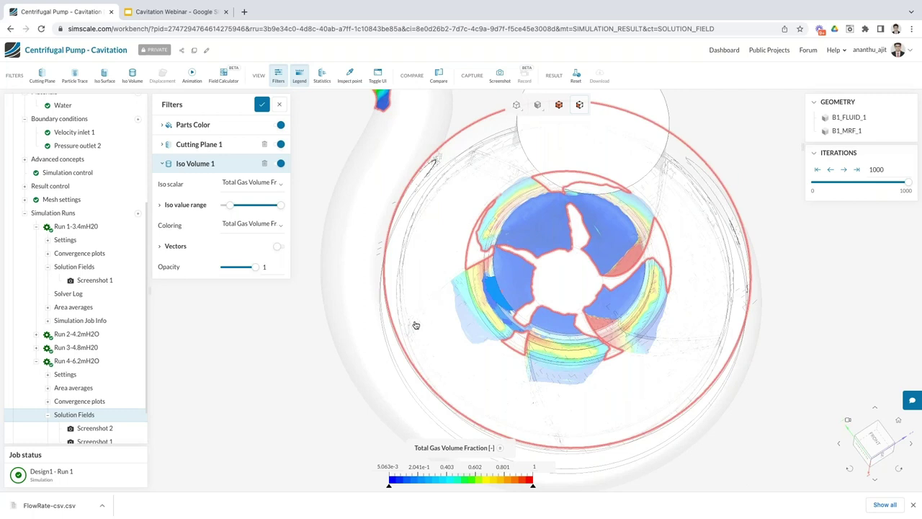
{"action": "left_click_drag", "start_coordinate": [502, 334], "coordinate": [439, 319]}
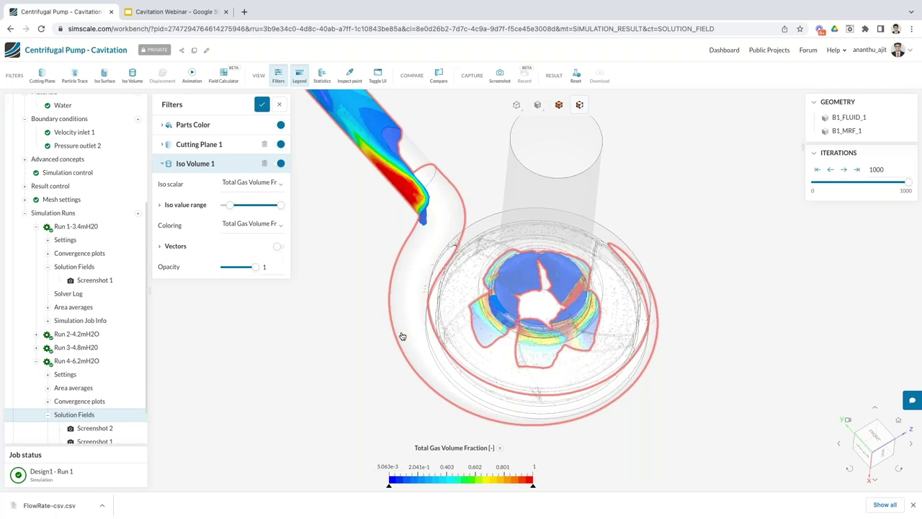
- Collapse Iso Volume 1 and open the solution fields of Run 1 [0.001 m³/s] under Experiment 1-500 in the Discharge Cavitation simulation
{"action": "left_click", "coordinate": [202, 170]}
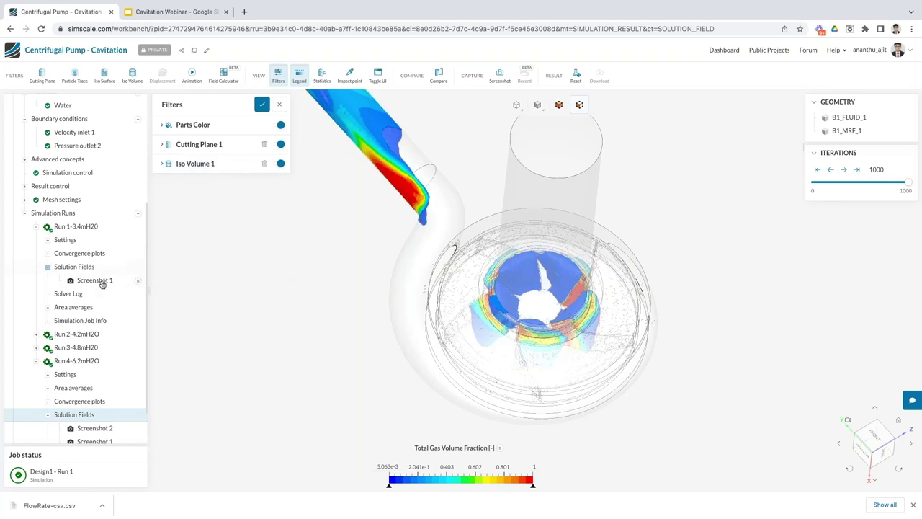
{"action": "scroll", "coordinate": [92, 293], "scroll_direction": "up", "scroll_amount": 1}
{"action": "scroll", "coordinate": [92, 292], "scroll_direction": "up", "scroll_amount": 3}
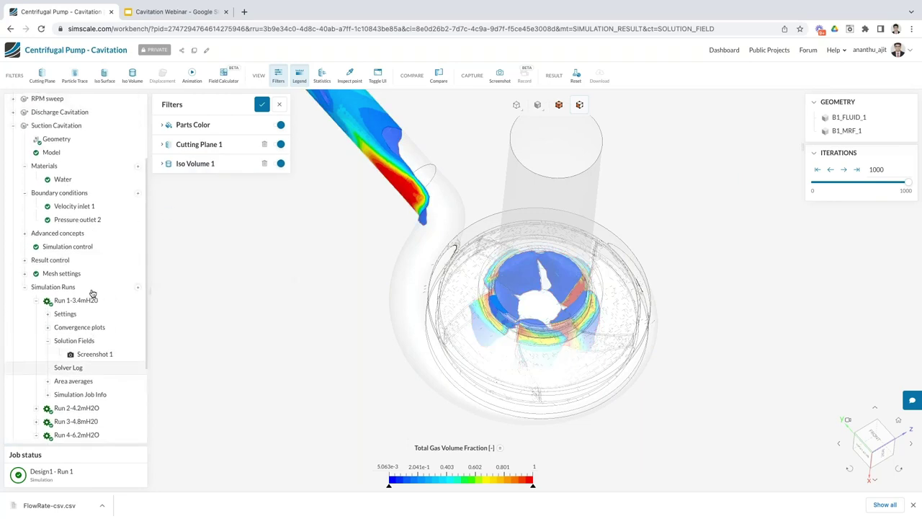
{"action": "left_click", "coordinate": [13, 125]}
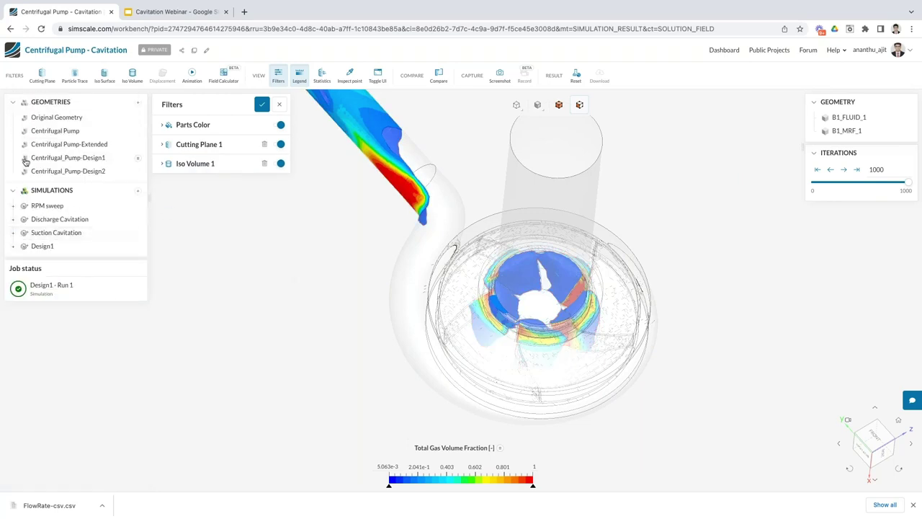
{"action": "left_click", "coordinate": [13, 219]}
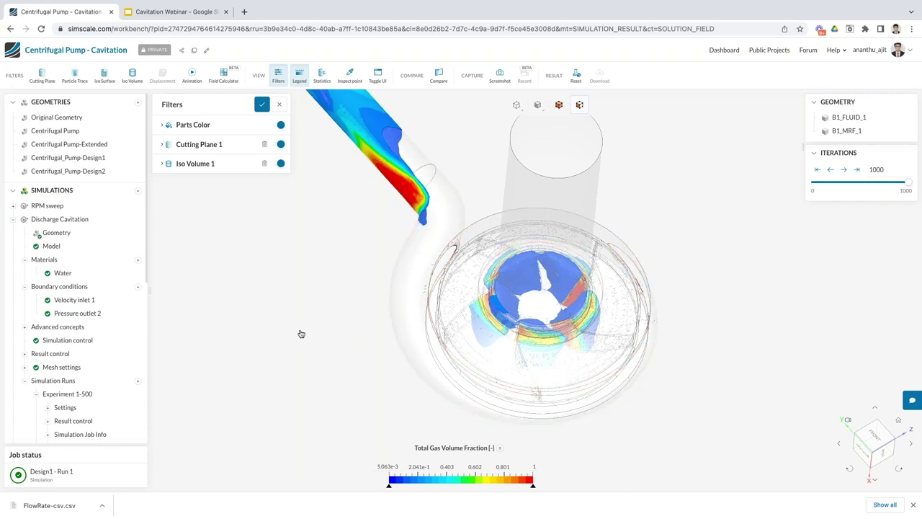
{"action": "scroll", "coordinate": [107, 350], "scroll_direction": "down", "scroll_amount": 1}
{"action": "scroll", "coordinate": [97, 354], "scroll_direction": "down", "scroll_amount": 3}
{"action": "left_click", "coordinate": [93, 286]}
{"action": "left_click", "coordinate": [265, 197]}
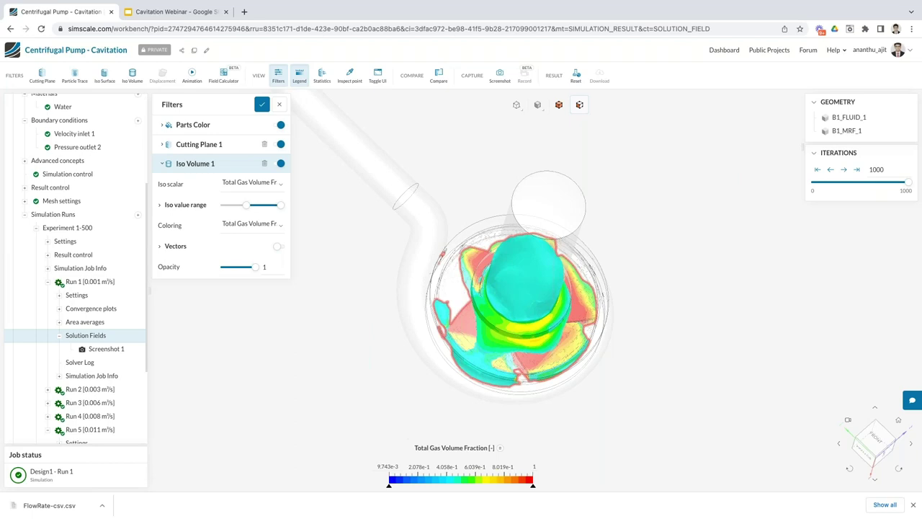
- Inspect the gas iso volume around the impeller and inside the suction pipe from several angles
{"action": "scroll", "coordinate": [408, 325], "scroll_direction": "up", "scroll_amount": 3}
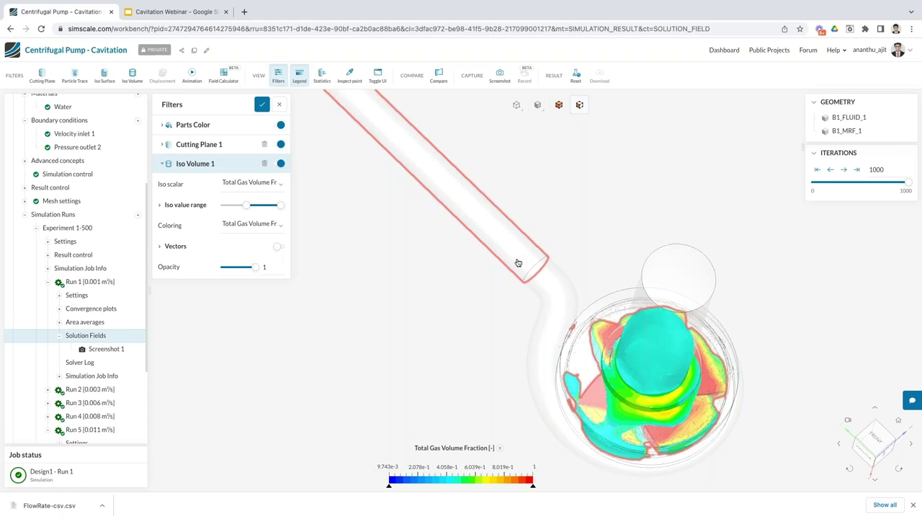
{"action": "right_click_drag", "start_coordinate": [461, 315], "coordinate": [383, 288]}
{"action": "left_click_drag", "start_coordinate": [392, 341], "coordinate": [382, 274]}
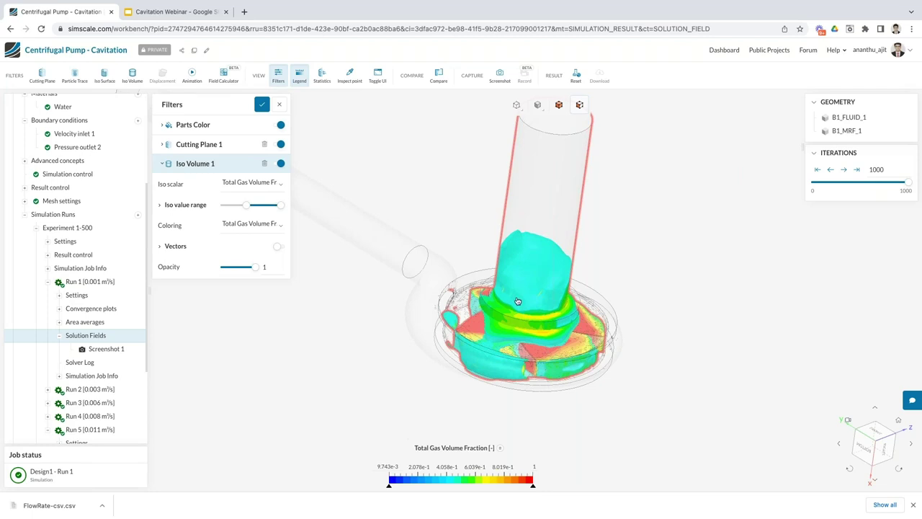
{"action": "left_click_drag", "start_coordinate": [514, 247], "coordinate": [432, 216]}
- Hide Iso Volume 1 and bring up Cutting Plane 1 colored by Velocity Magnitude with its settings expanded
{"action": "left_click", "coordinate": [281, 163]}
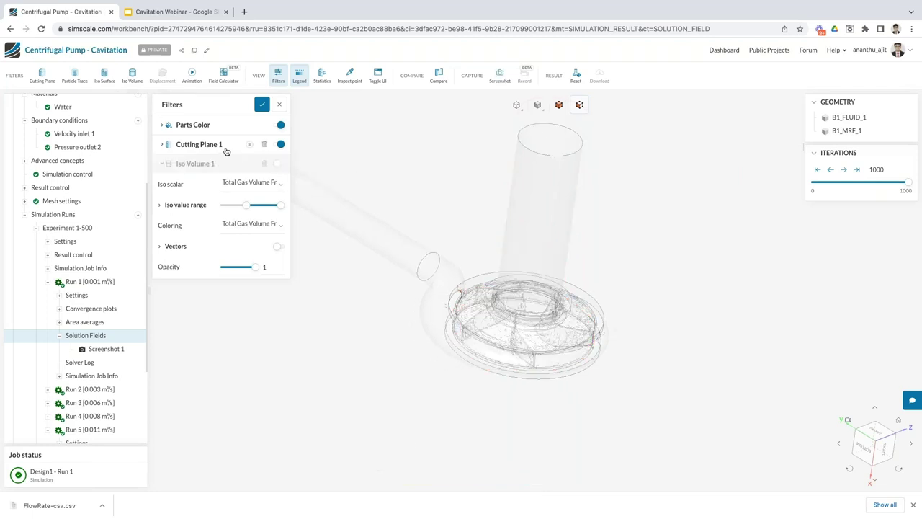
{"action": "left_click", "coordinate": [224, 148]}
{"action": "left_click", "coordinate": [281, 144]}
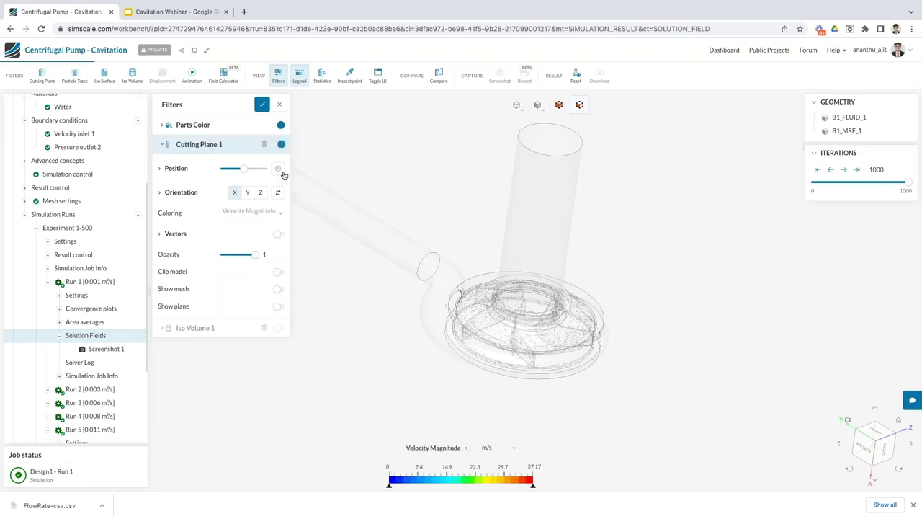
- Move the X-oriented Cutting Plane 1 so it slices through the impeller and clip the model at the plane
{"action": "left_click_drag", "start_coordinate": [244, 171], "coordinate": [259, 170]}
{"action": "left_click_drag", "start_coordinate": [375, 317], "coordinate": [472, 240]}
{"action": "scroll", "coordinate": [449, 311], "scroll_direction": "up", "scroll_amount": 5}
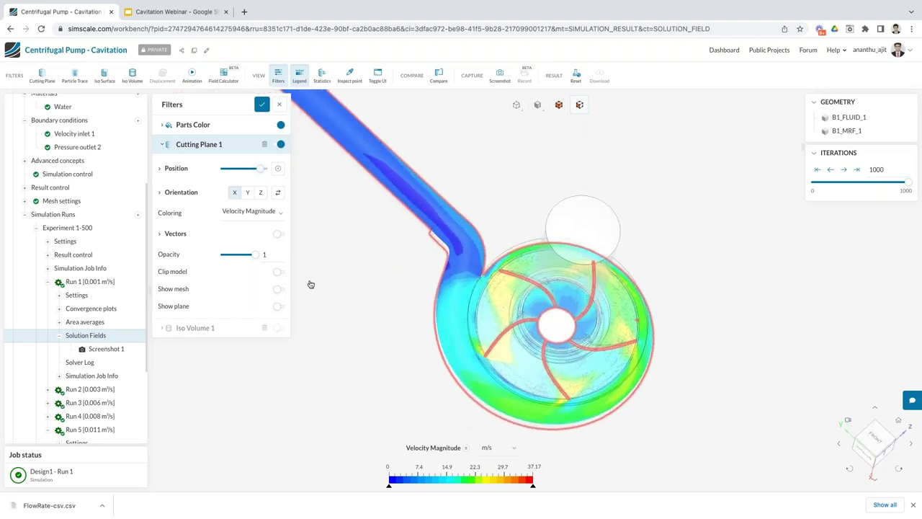
{"action": "left_click", "coordinate": [278, 271]}
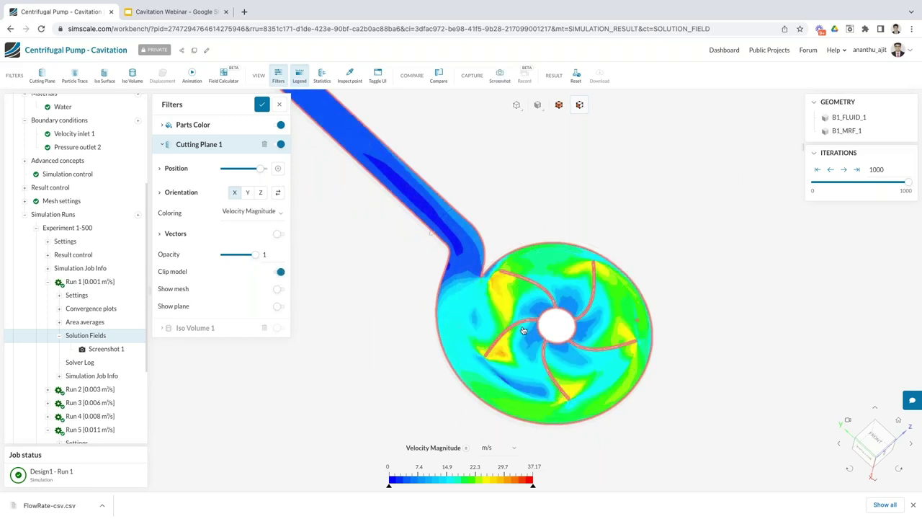
{"action": "scroll", "coordinate": [520, 322], "scroll_direction": "up", "scroll_amount": 3}
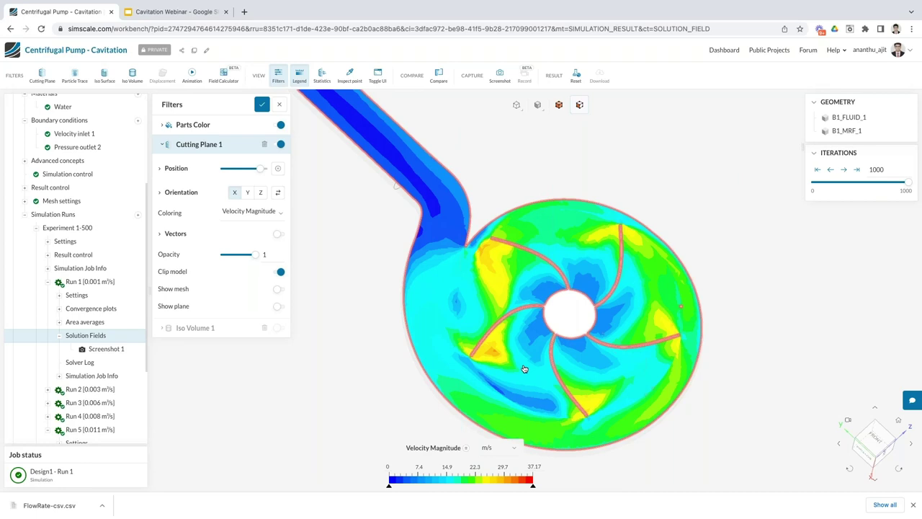
- Review the Experiment 1-500 run details and the geometry assigned to the Discharge Cavitation simulation
{"action": "scroll", "coordinate": [101, 328], "scroll_direction": "down", "scroll_amount": 2}
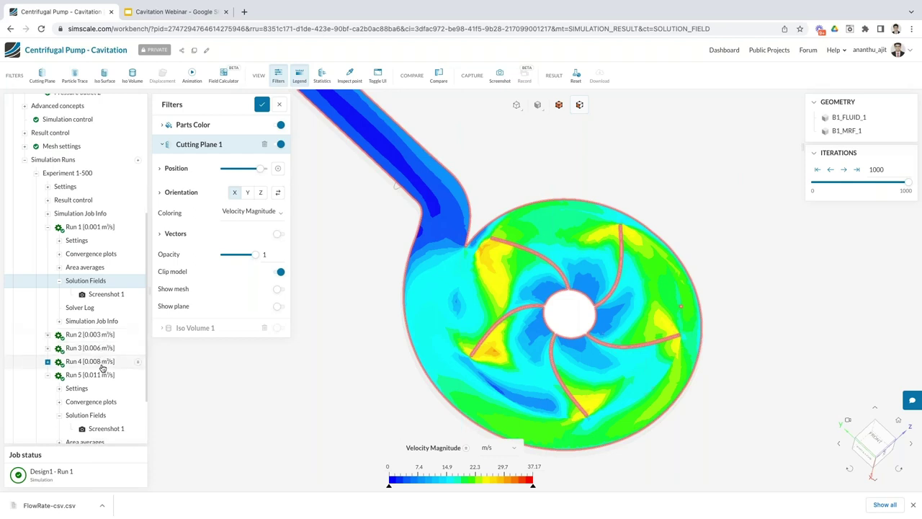
{"action": "scroll", "coordinate": [103, 368], "scroll_direction": "up", "scroll_amount": 2}
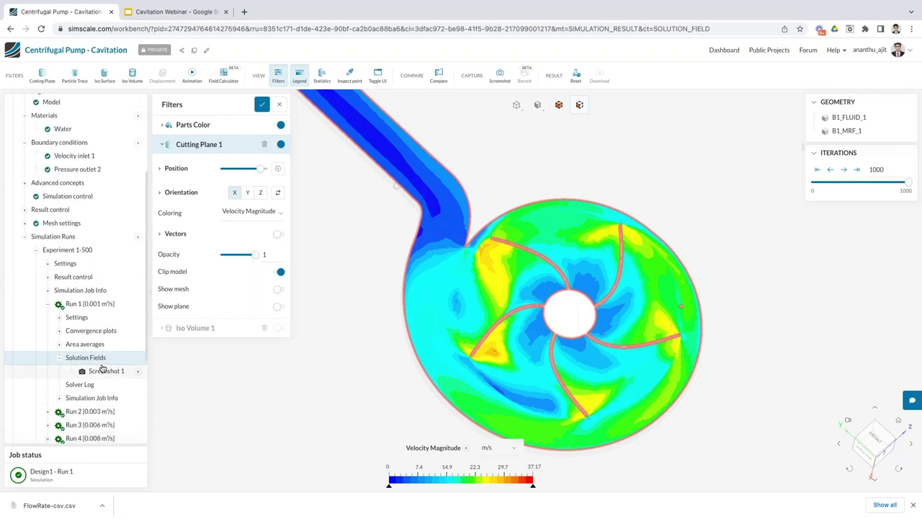
{"action": "scroll", "coordinate": [103, 368], "scroll_direction": "up", "scroll_amount": 1}
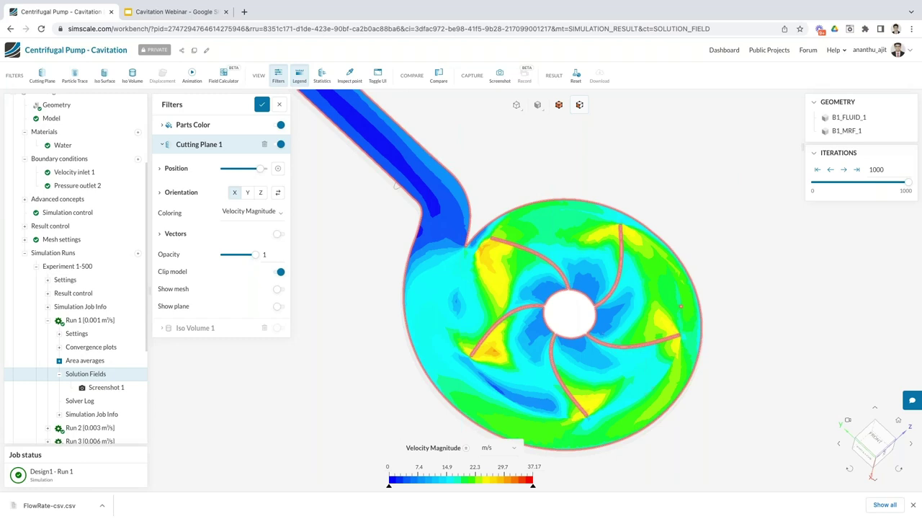
{"action": "left_click", "coordinate": [83, 268]}
{"action": "scroll", "coordinate": [94, 295], "scroll_direction": "up", "scroll_amount": 3}
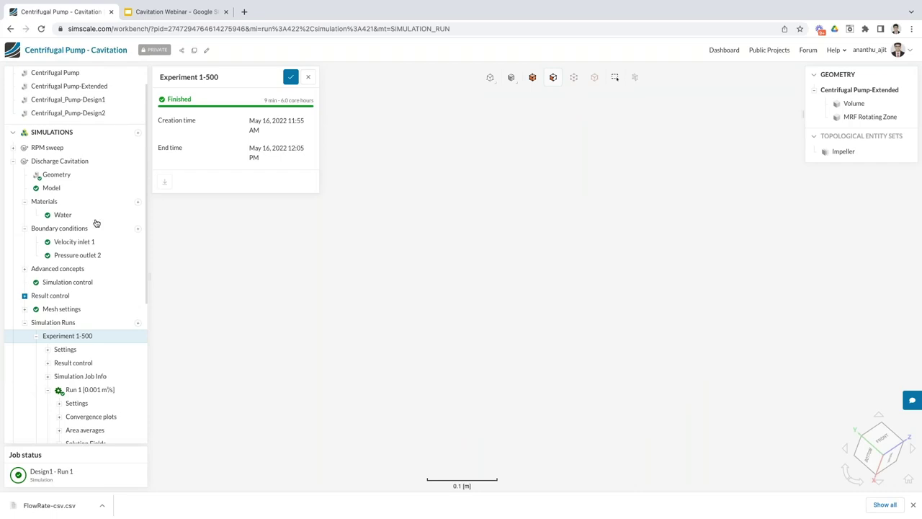
{"action": "scroll", "coordinate": [97, 183], "scroll_direction": "up", "scroll_amount": 1}
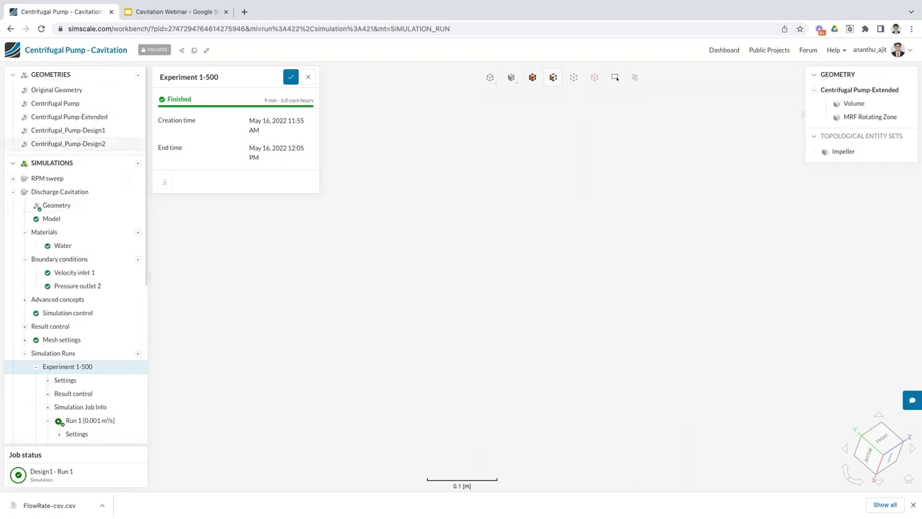
{"action": "left_click", "coordinate": [66, 206]}
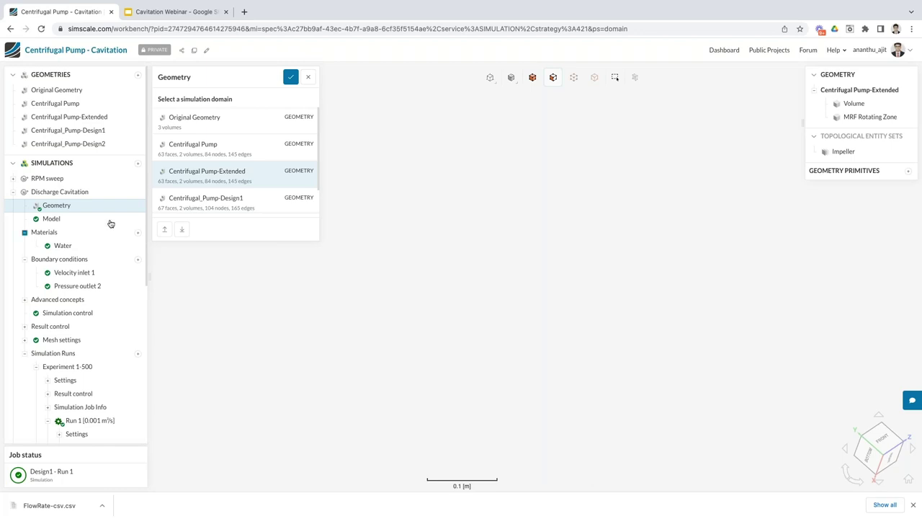
- Create a new Subsonic simulation from the Centrifugal Pump geometry
{"action": "left_click", "coordinate": [81, 107]}
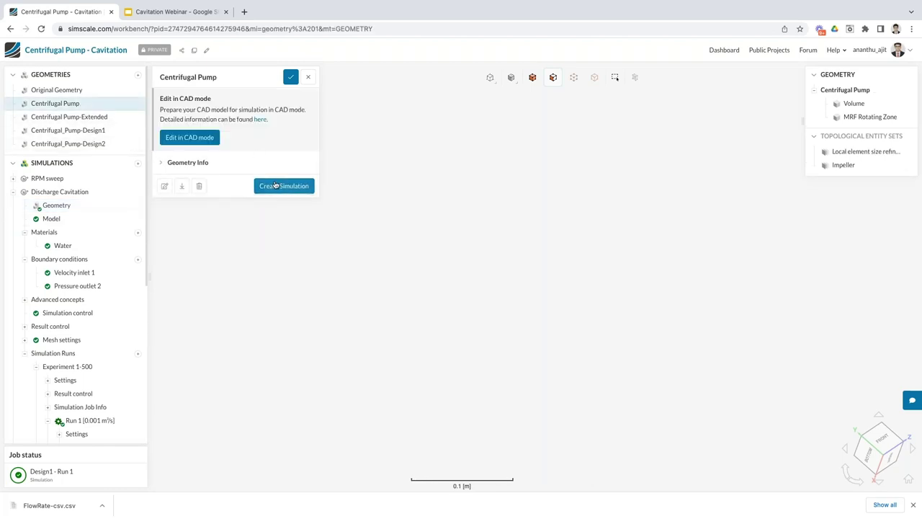
{"action": "left_click", "coordinate": [278, 186]}
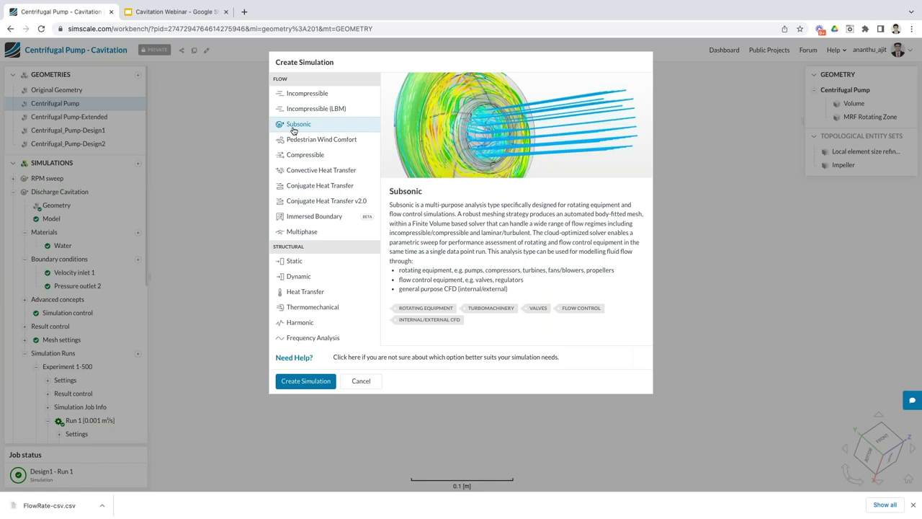
{"action": "left_click", "coordinate": [293, 381]}
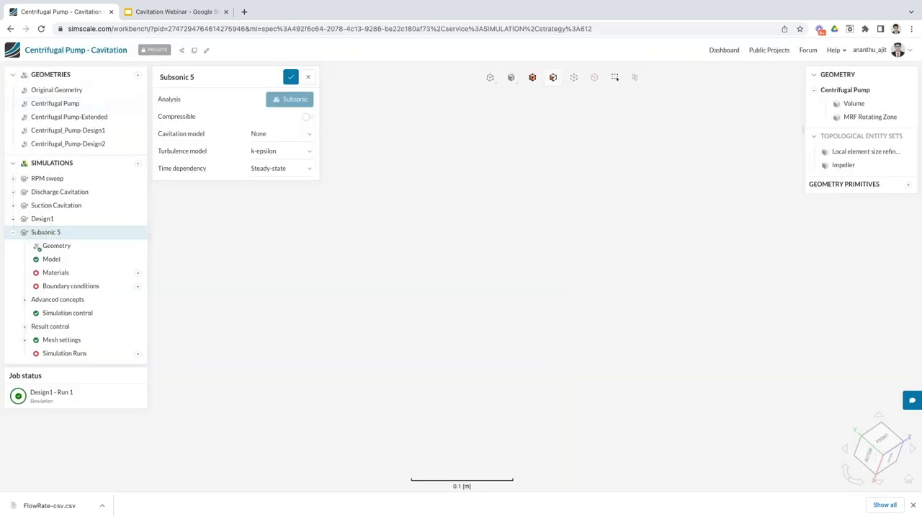
- Change the new Subsonic simulation's geometry to Centrifugal_Pump-Design1 and save the selection
{"action": "left_click", "coordinate": [73, 248]}
{"action": "scroll", "coordinate": [212, 184], "scroll_direction": "down", "scroll_amount": 1}
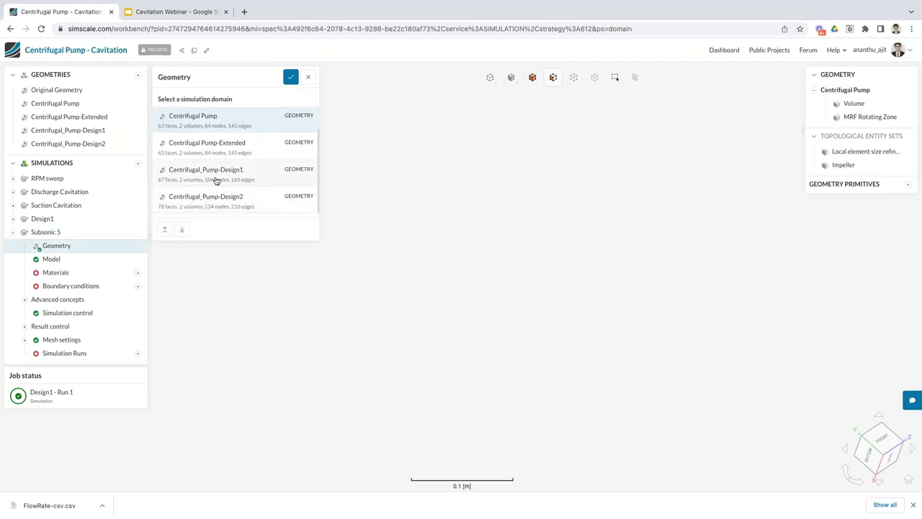
{"action": "left_click", "coordinate": [216, 181]}
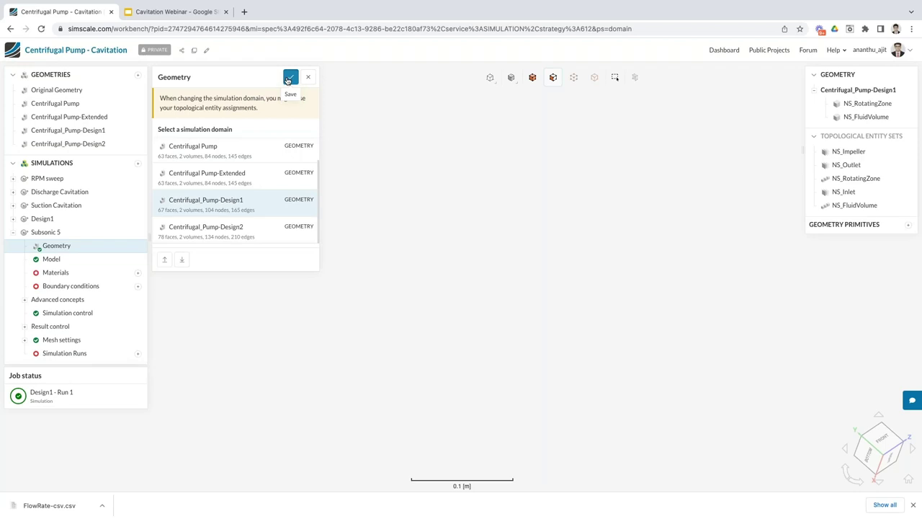
{"action": "left_click", "coordinate": [290, 78]}
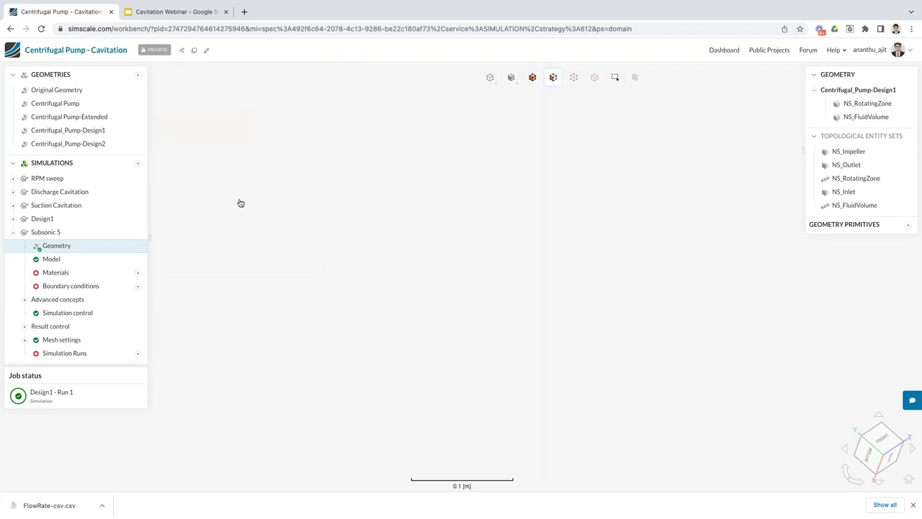
- Add Water as the material of the new simulation and assign it to NS_FluidVolume
{"action": "left_click", "coordinate": [137, 274]}
{"action": "left_click", "coordinate": [337, 280]}
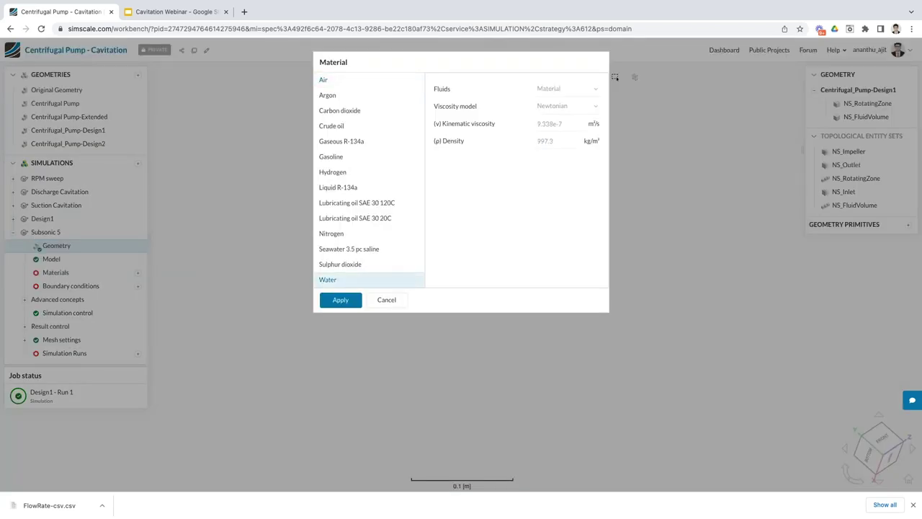
{"action": "left_click", "coordinate": [338, 300]}
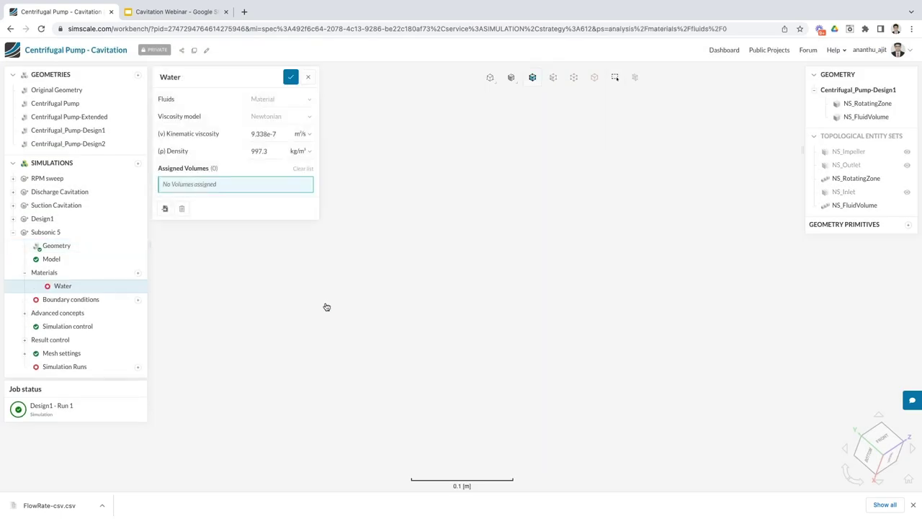
{"action": "left_click", "coordinate": [850, 209]}
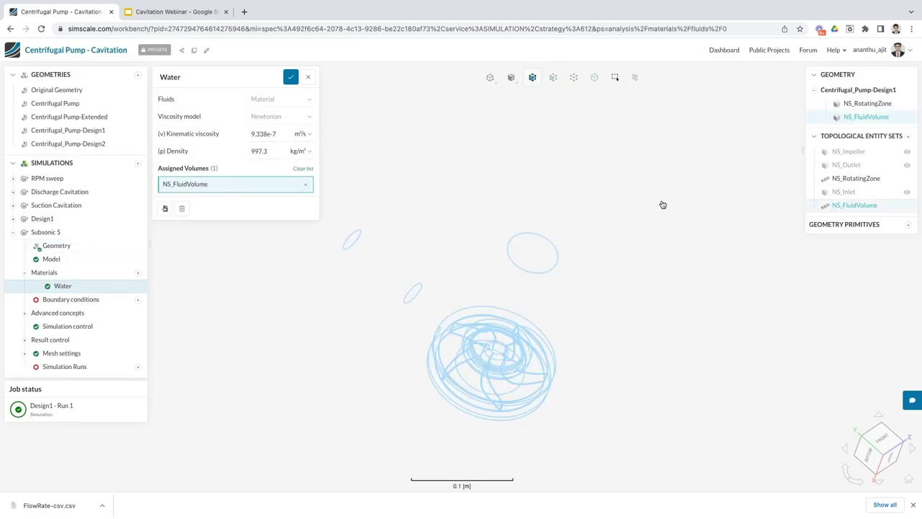
{"action": "left_click", "coordinate": [291, 77]}
- Add a velocity inlet boundary condition using a volumetric flow rate, assign it to NS_Inlet and save it
{"action": "left_click", "coordinate": [138, 300]}
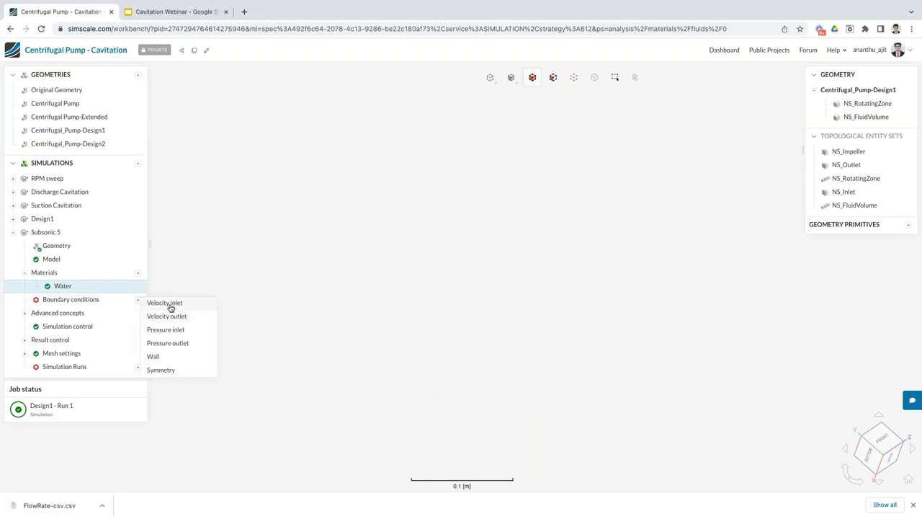
{"action": "left_click", "coordinate": [171, 308]}
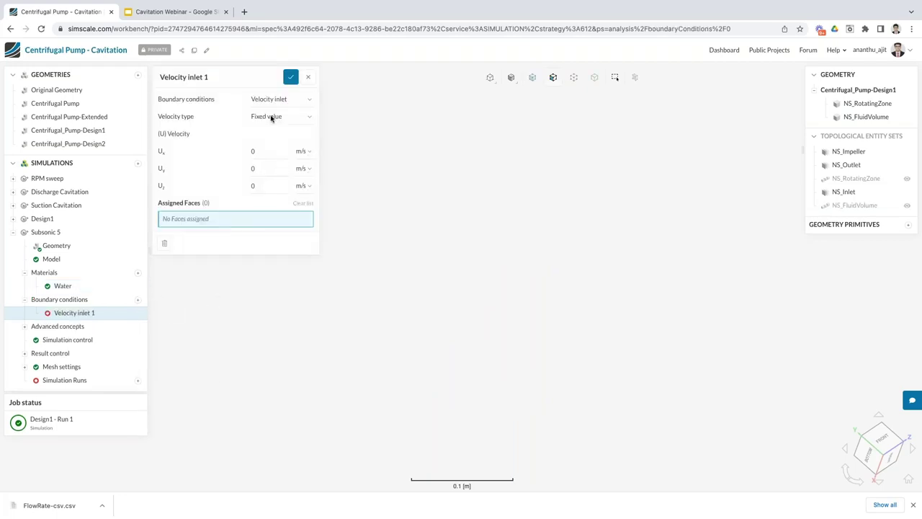
{"action": "left_click", "coordinate": [270, 142]}
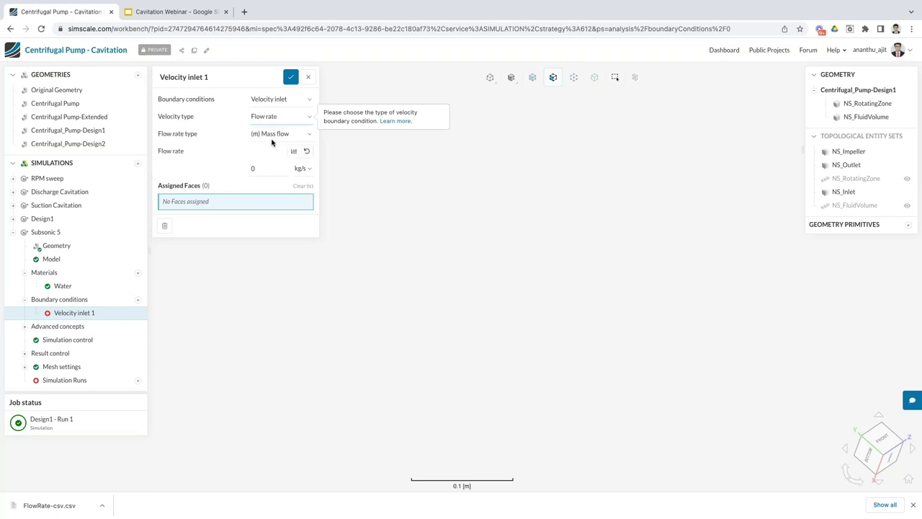
{"action": "left_click", "coordinate": [275, 147]}
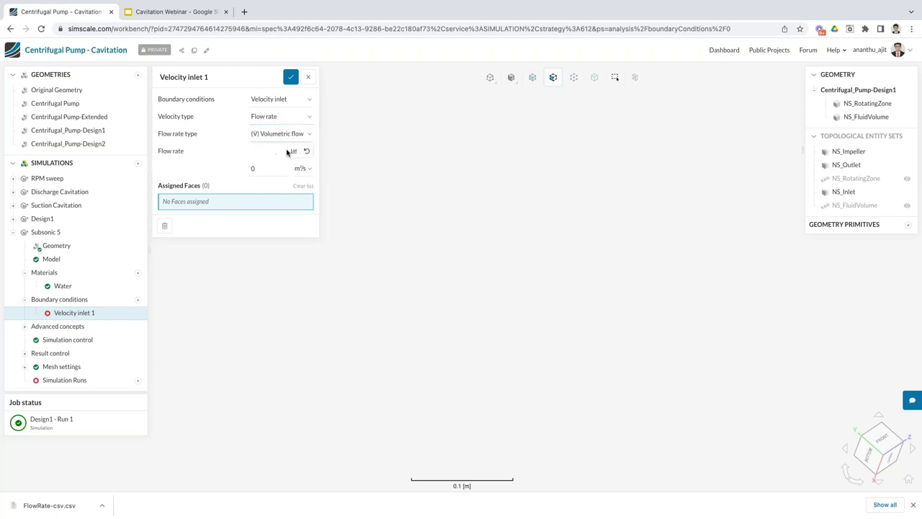
{"action": "left_click", "coordinate": [844, 192]}
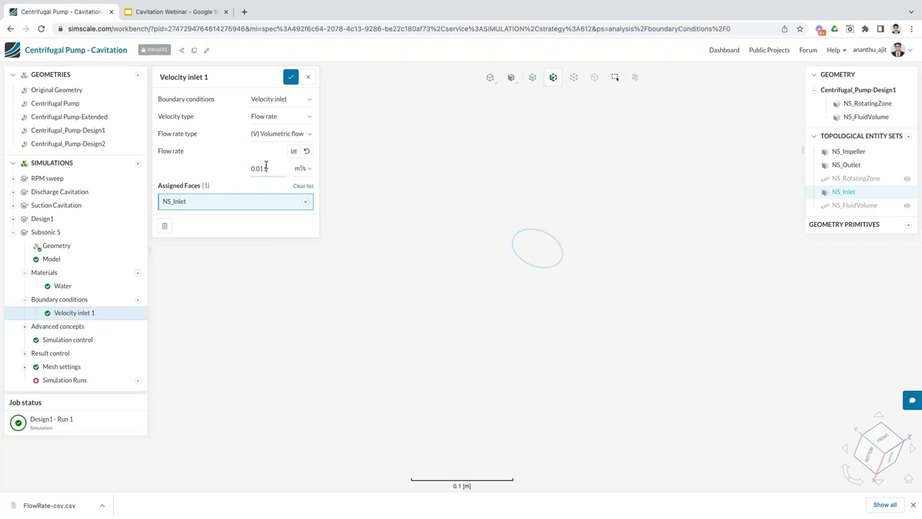
{"action": "left_click", "coordinate": [290, 77]}
- Add a pressure outlet boundary condition, assign it to NS_Outlet and save it
{"action": "left_click", "coordinate": [138, 299]}
{"action": "left_click", "coordinate": [169, 344]}
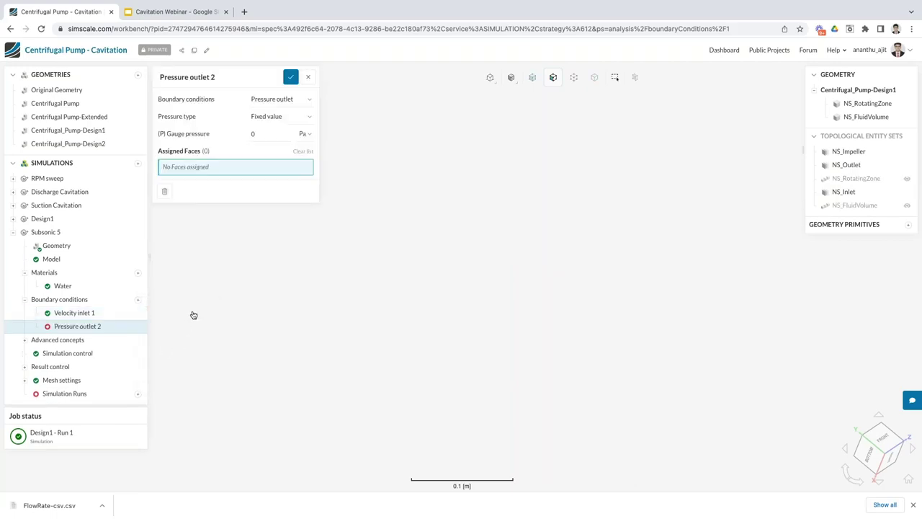
{"action": "left_click", "coordinate": [857, 164]}
{"action": "left_click", "coordinate": [290, 77]}
- Add an MRF rotating zone assigned to the NS_RotatingZone volume with a rotational velocity of 350 rad/s
{"action": "left_click", "coordinate": [72, 342]}
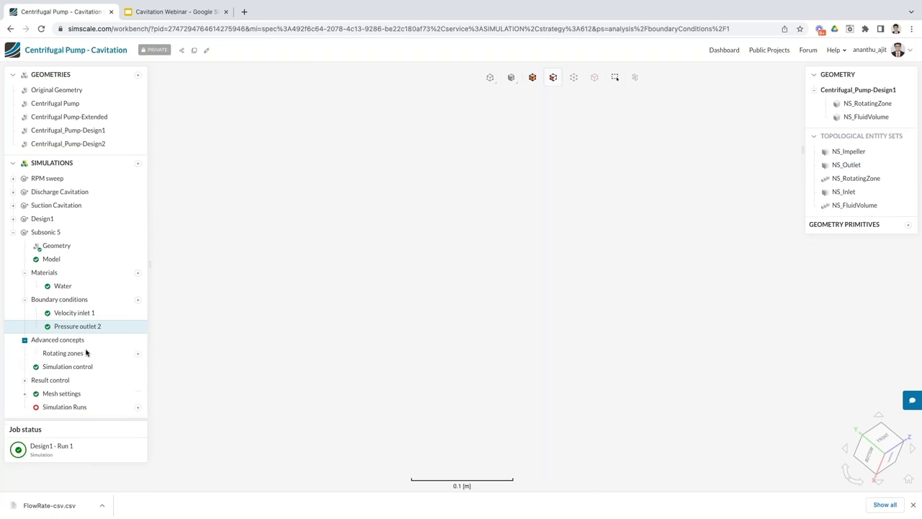
{"action": "left_click", "coordinate": [138, 355]}
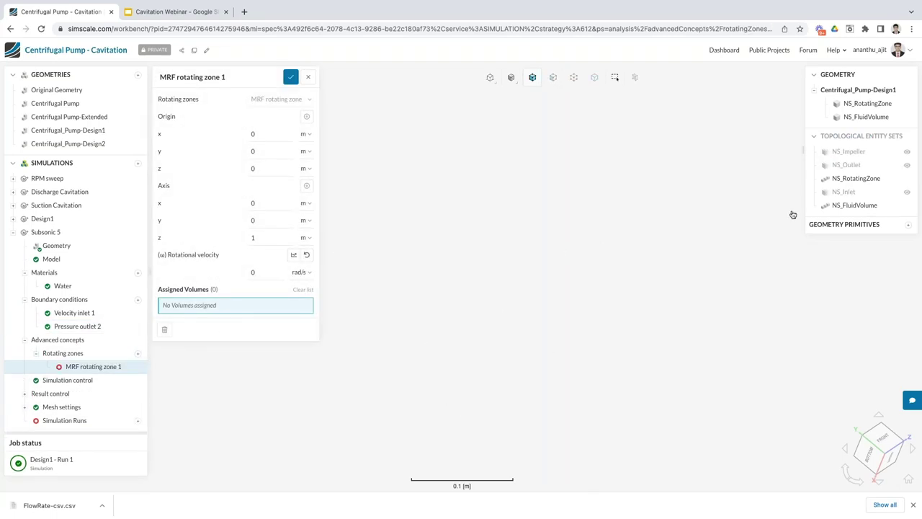
{"action": "left_click", "coordinate": [861, 104]}
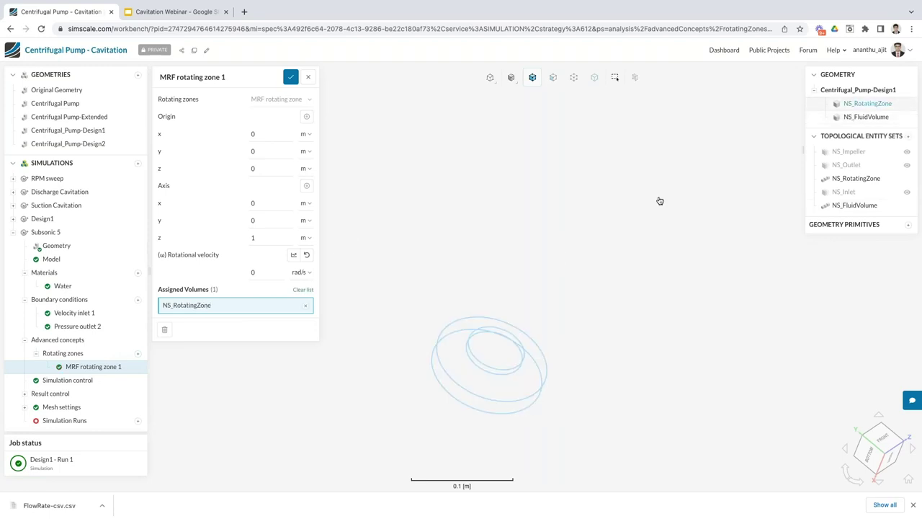
{"action": "left_click", "coordinate": [290, 77]}
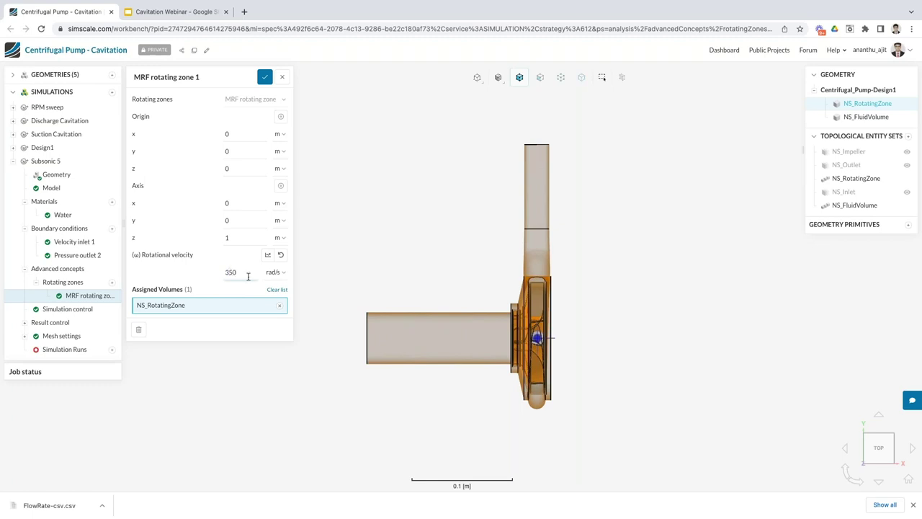
- Set the MRF rotating zone's axis to x = 1 and z = 0 and save it
{"action": "left_click_drag", "start_coordinate": [348, 251], "coordinate": [376, 171]}
{"action": "double_click", "coordinate": [234, 204]}
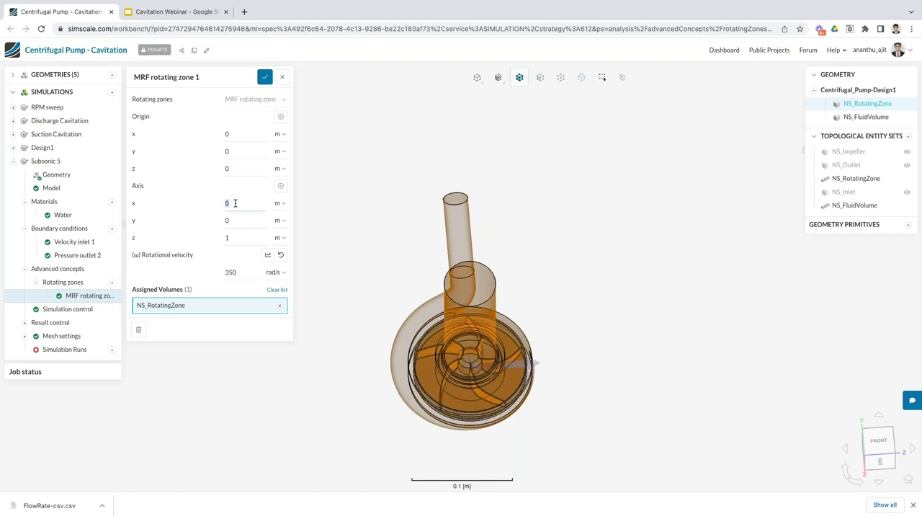
{"action": "type", "text": "1"}
{"action": "double_click", "coordinate": [239, 237]}
{"action": "type", "text": "0"}
{"action": "left_click_drag", "start_coordinate": [375, 362], "coordinate": [320, 238]}
{"action": "left_click", "coordinate": [264, 77]}
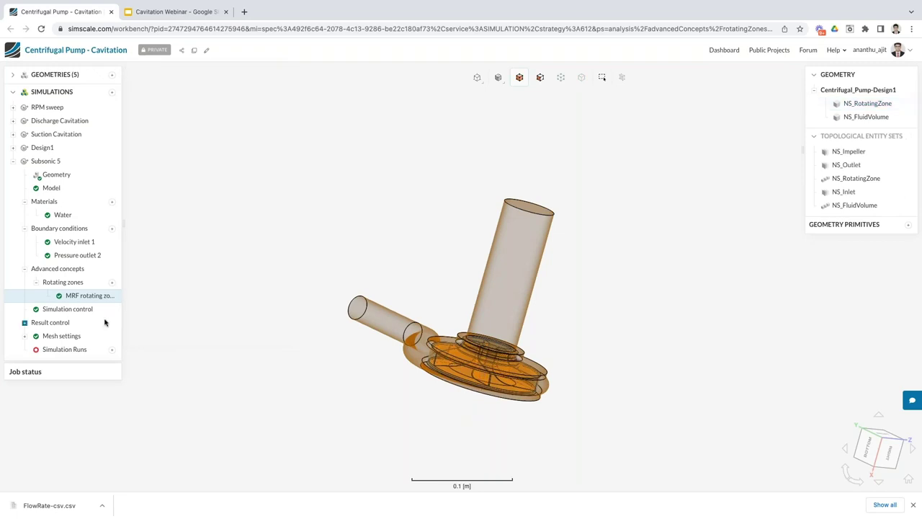
- Start a new simulation run named Run 1 for Subsonic 5
{"action": "left_click", "coordinate": [112, 351]}
{"action": "left_click", "coordinate": [364, 113]}
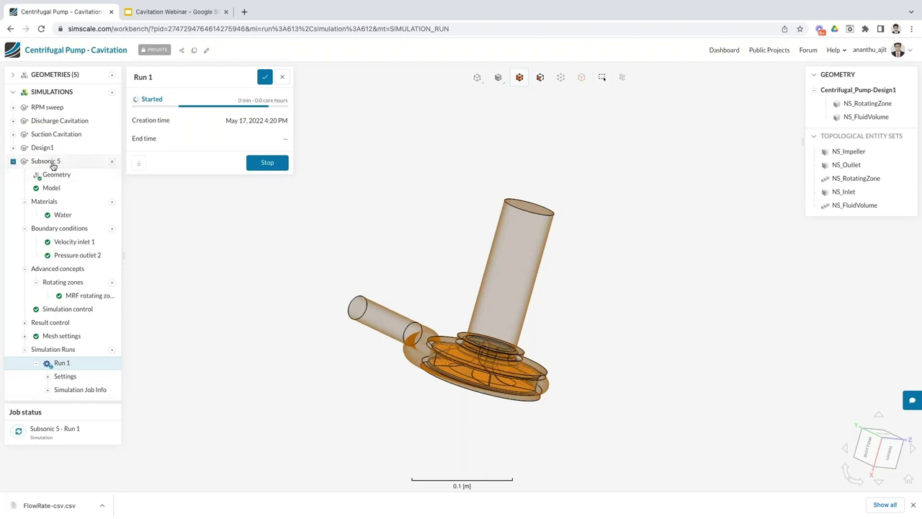
- Duplicate the Subsonic 5 simulation and change the copy's geometry to Centrifugal_Pump-Design2
{"action": "left_click_drag", "start_coordinate": [216, 360], "coordinate": [156, 269]}
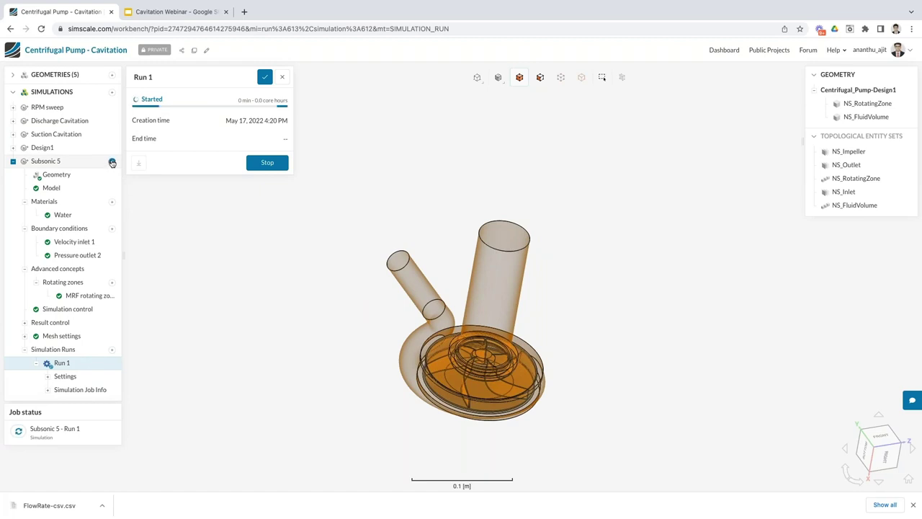
{"action": "left_click", "coordinate": [112, 162]}
{"action": "left_click", "coordinate": [133, 164]}
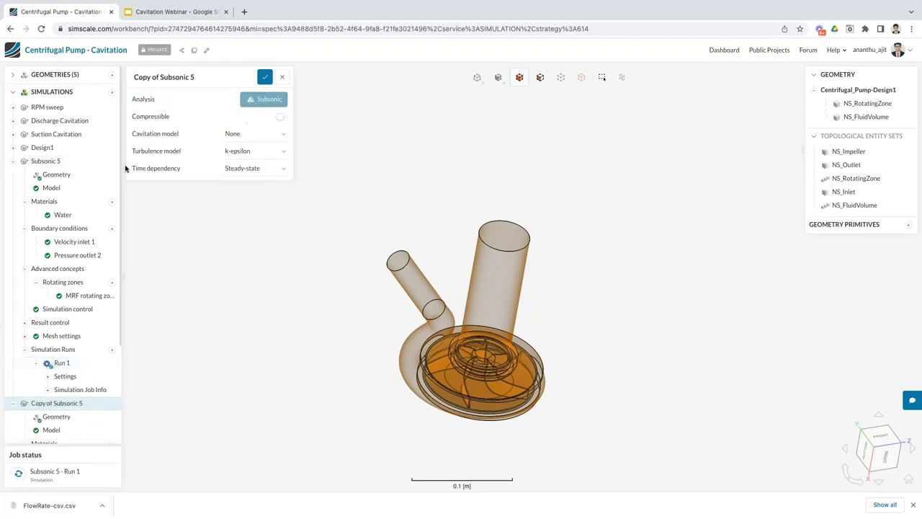
{"action": "scroll", "coordinate": [74, 242], "scroll_direction": "down", "scroll_amount": 2}
{"action": "scroll", "coordinate": [74, 248], "scroll_direction": "down", "scroll_amount": 2}
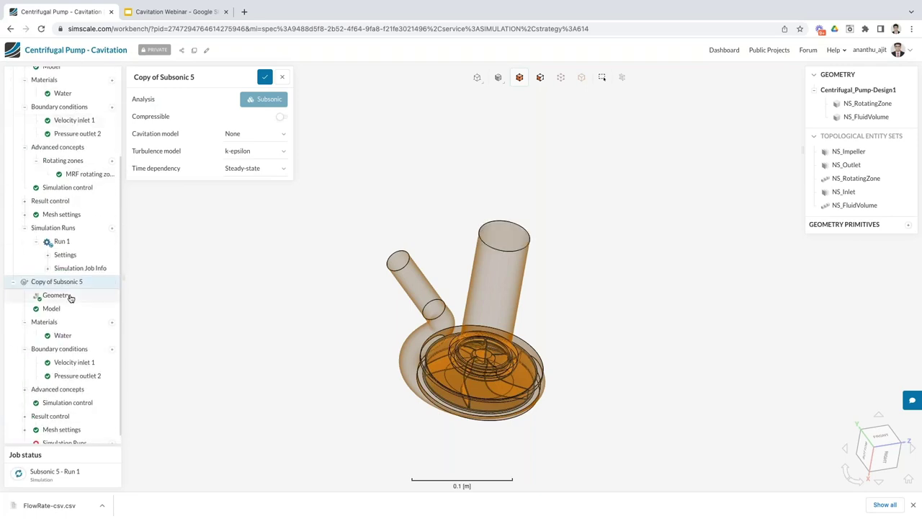
{"action": "left_click", "coordinate": [59, 295]}
{"action": "left_click", "coordinate": [199, 206]}
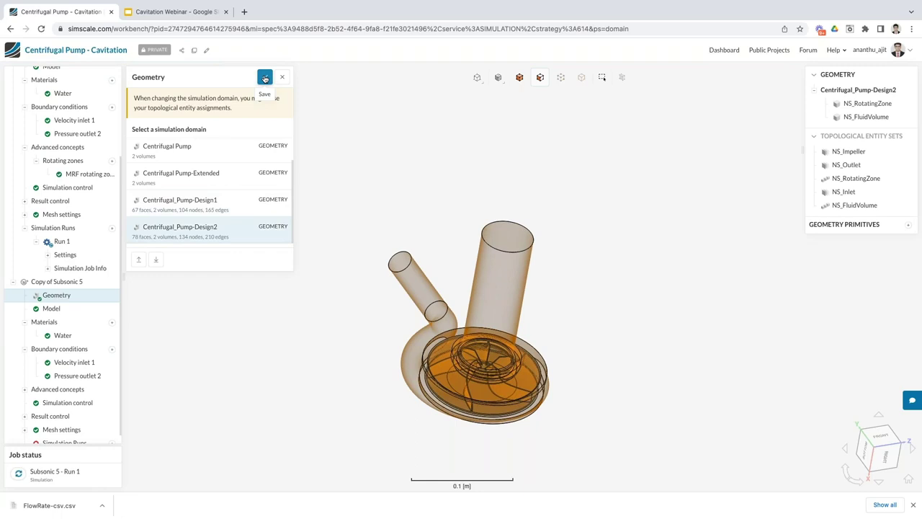
{"action": "left_click", "coordinate": [265, 79]}
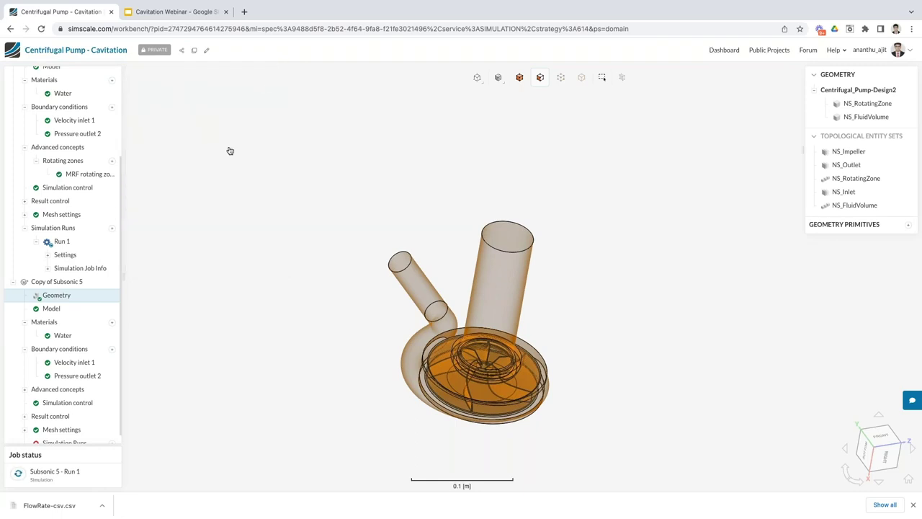
{"action": "left_click", "coordinate": [77, 296]}
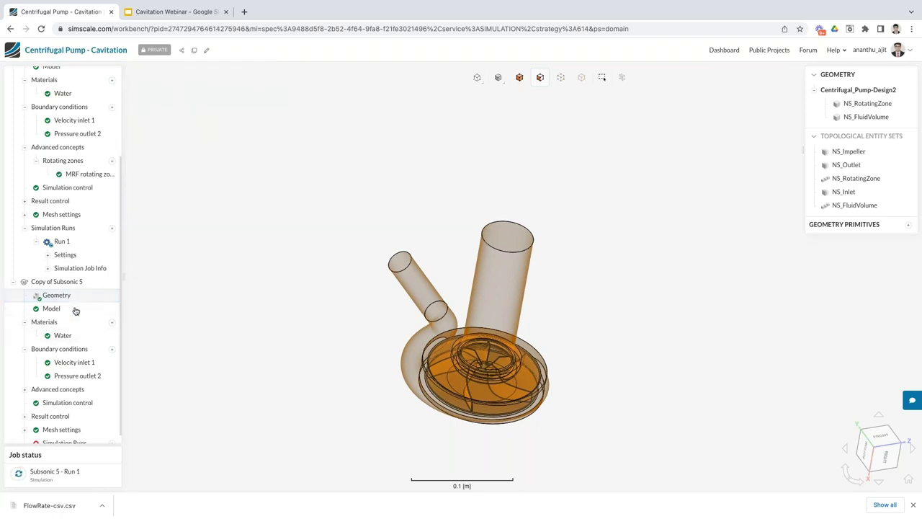
- Start Run 1 of the Copy of Subsonic 5 simulation
{"action": "scroll", "coordinate": [84, 414], "scroll_direction": "down", "scroll_amount": 1}
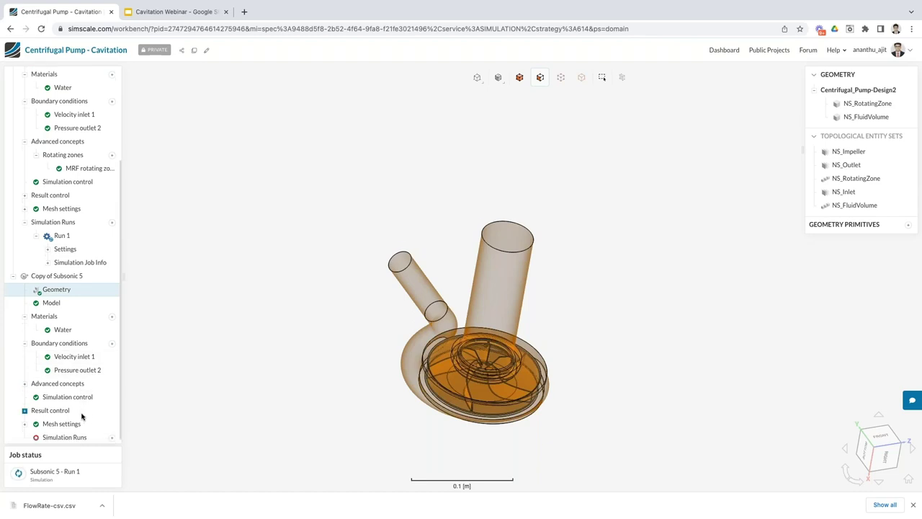
{"action": "left_click", "coordinate": [111, 433]}
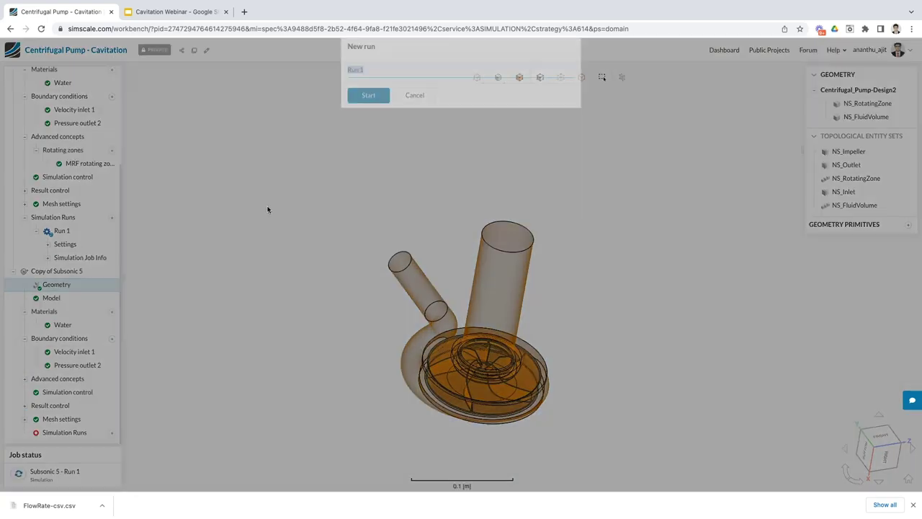
{"action": "left_click", "coordinate": [368, 111]}
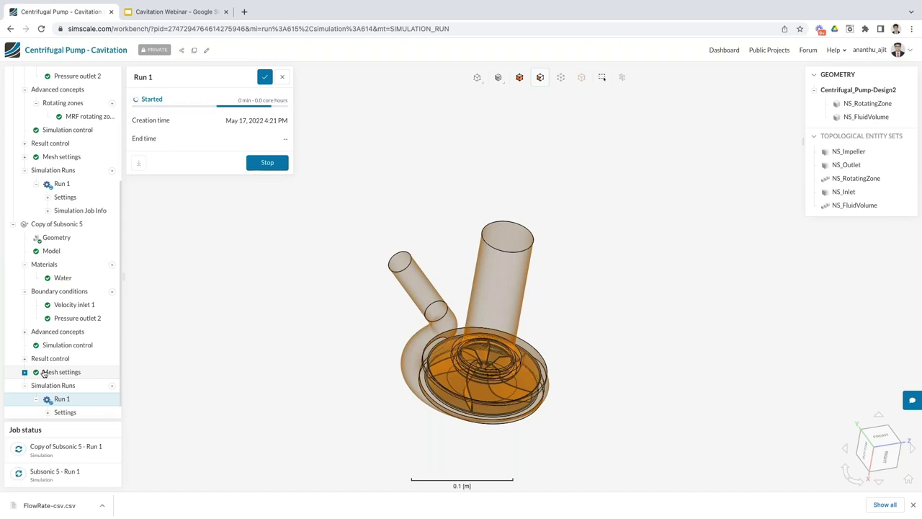
- Change the Subsonic 5 simulation's cavitation model to the constant gas mass fraction option and save it
{"action": "scroll", "coordinate": [56, 325], "scroll_direction": "up", "scroll_amount": 1}
{"action": "scroll", "coordinate": [57, 331], "scroll_direction": "up", "scroll_amount": 5}
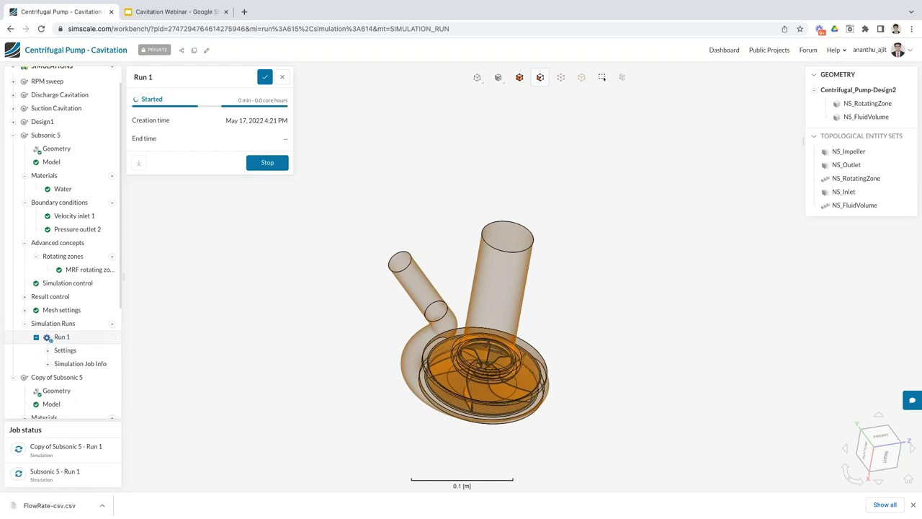
{"action": "left_click", "coordinate": [49, 136]}
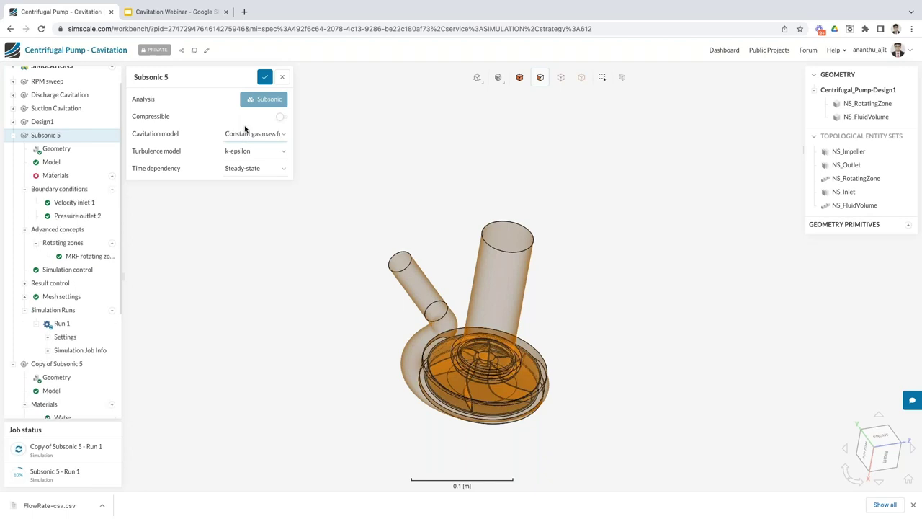
{"action": "left_click", "coordinate": [265, 77]}
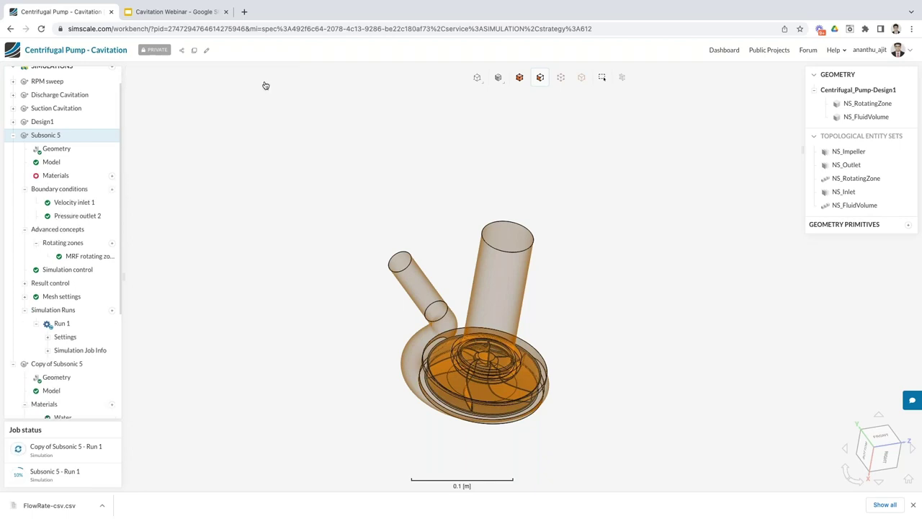
- Add Water with its cavitation properties as the Subsonic 5 material again and assign it to NS_FluidVolume
{"action": "left_click", "coordinate": [112, 176]}
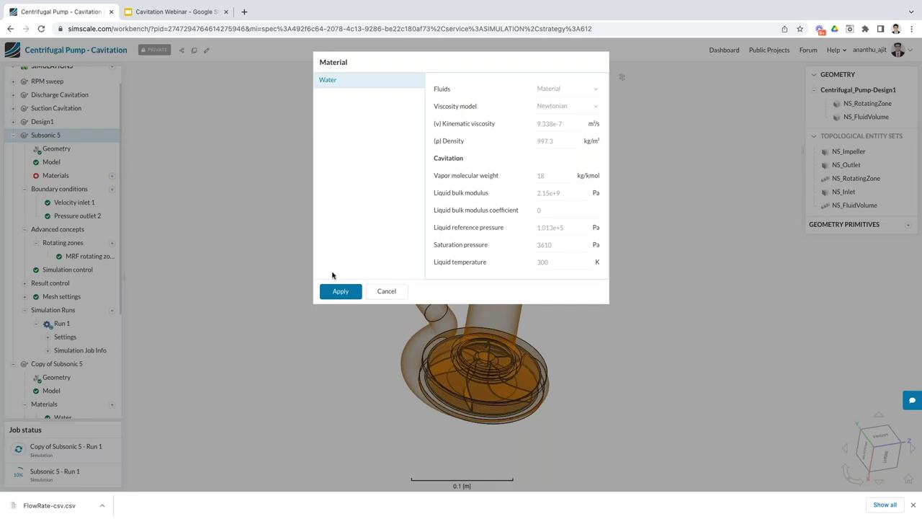
{"action": "left_click", "coordinate": [340, 291]}
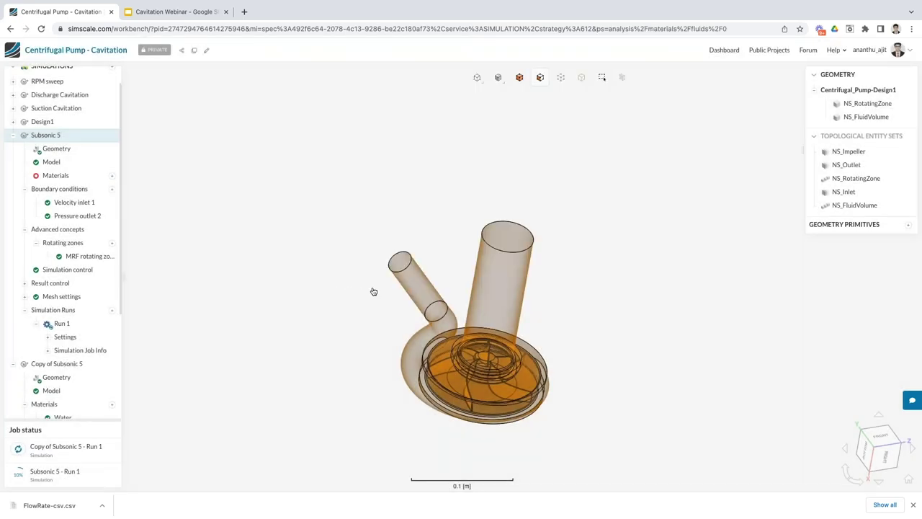
{"action": "left_click", "coordinate": [844, 205]}
{"action": "left_click", "coordinate": [265, 77]}
- Start Run 2 of the Subsonic 5 simulation and collapse that simulation in the tree
{"action": "left_click", "coordinate": [112, 324]}
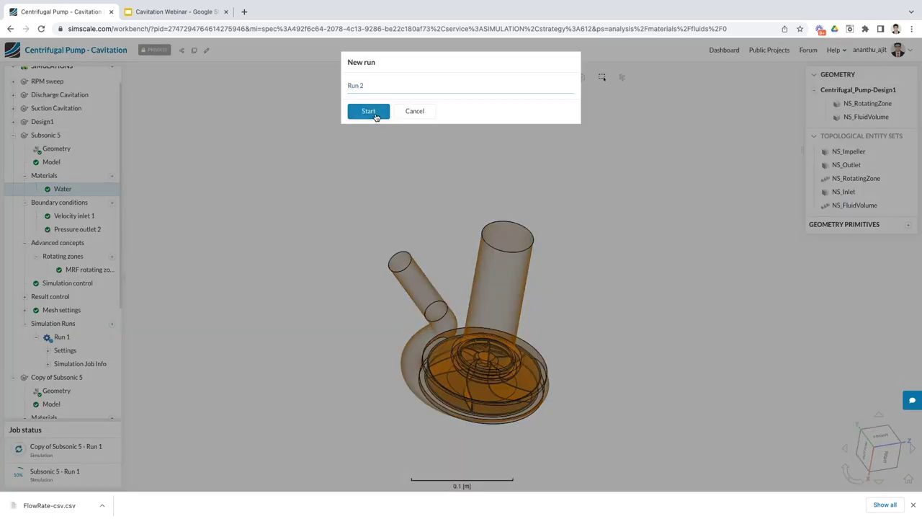
{"action": "left_click", "coordinate": [368, 111]}
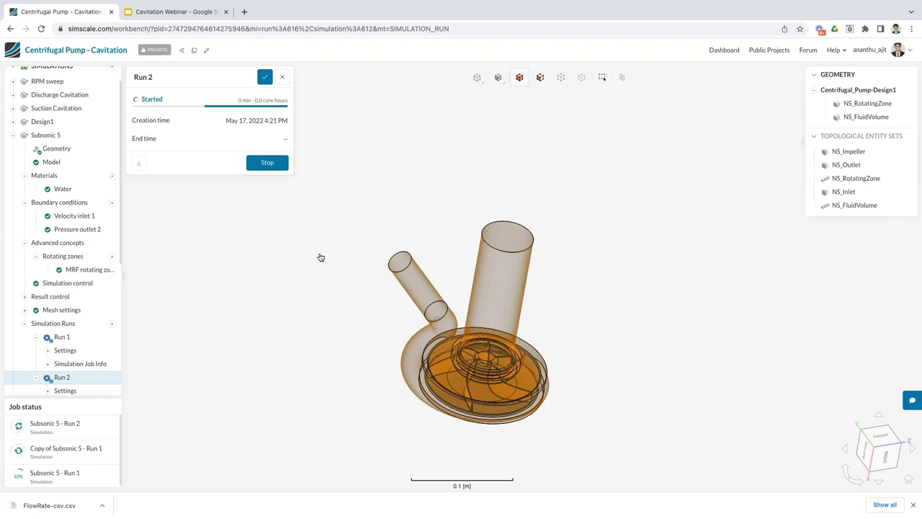
{"action": "left_click", "coordinate": [12, 135]}
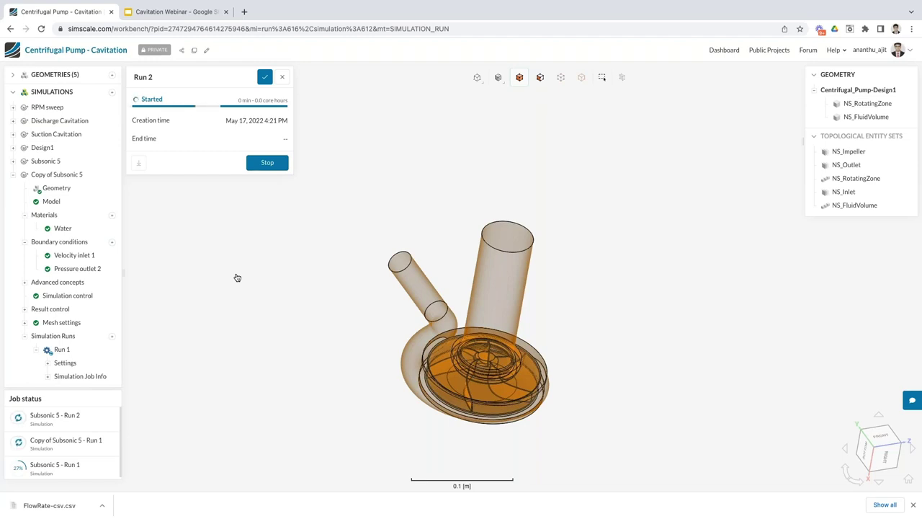
- Switch to the Cavitation Webinar presentation in Google Slides and present slide 7, the pump cavitation use case summary
{"action": "left_click", "coordinate": [175, 13]}
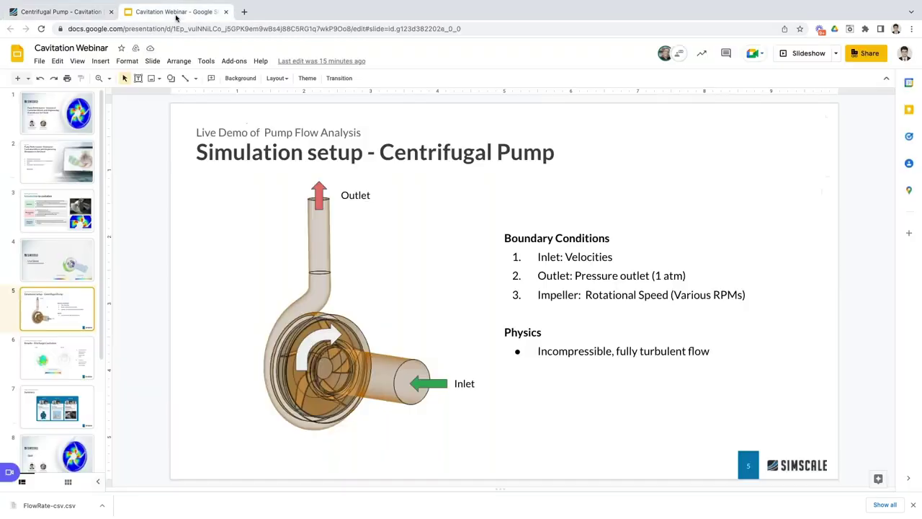
{"action": "left_click", "coordinate": [69, 401]}
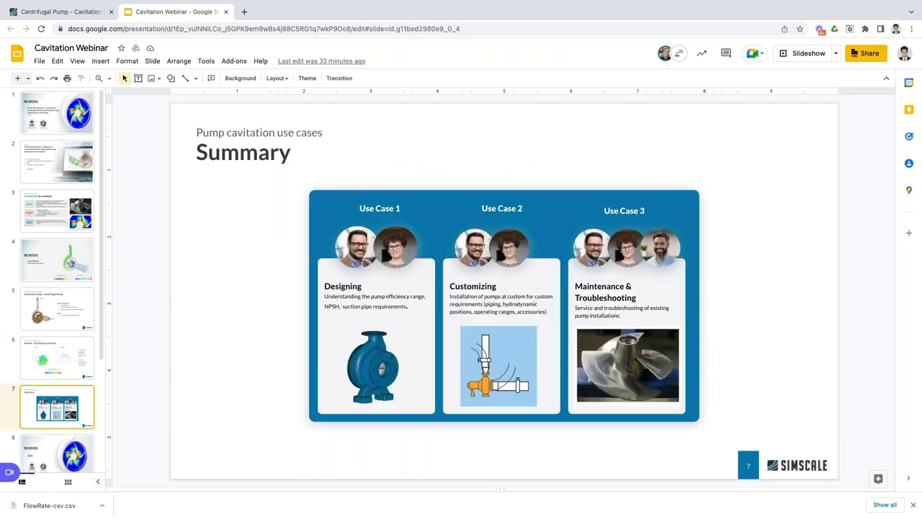
{"action": "left_click", "coordinate": [802, 55]}
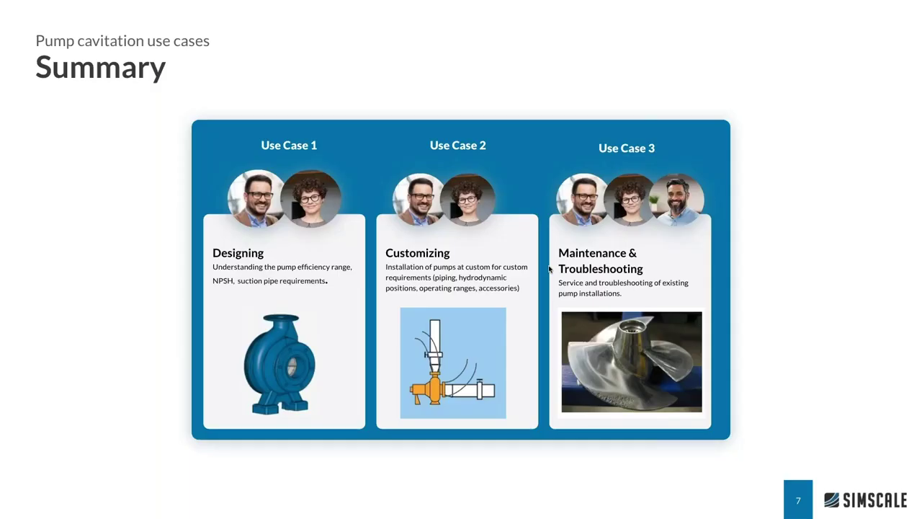